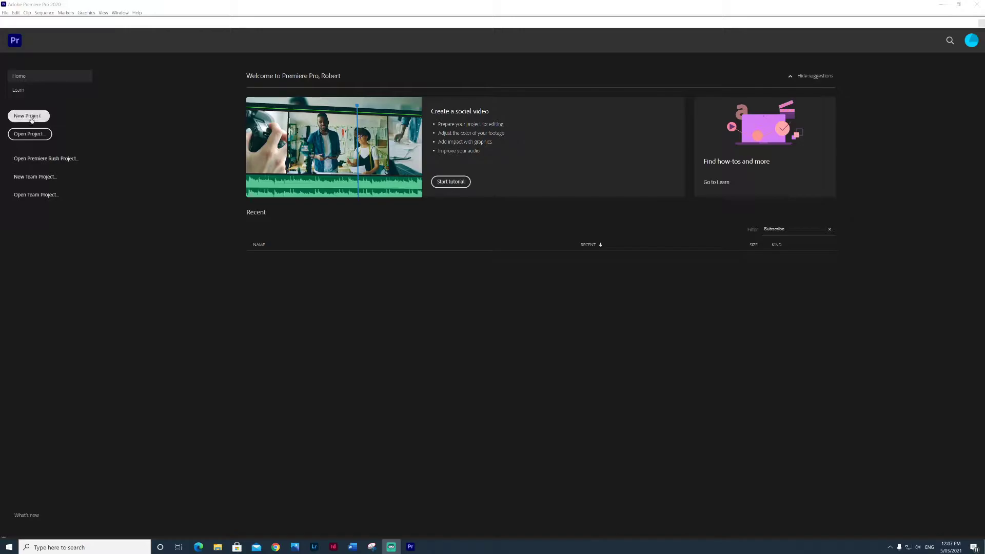
Create a new project named Subscribe with the default settings
{"action": "type", "text": "Subscribe"}
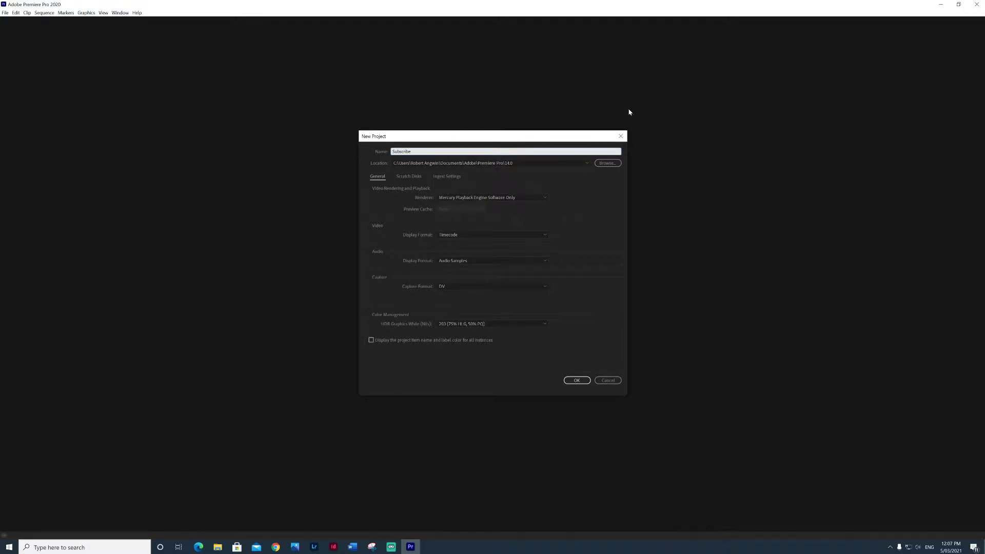
{"action": "left_click", "coordinate": [576, 381]}
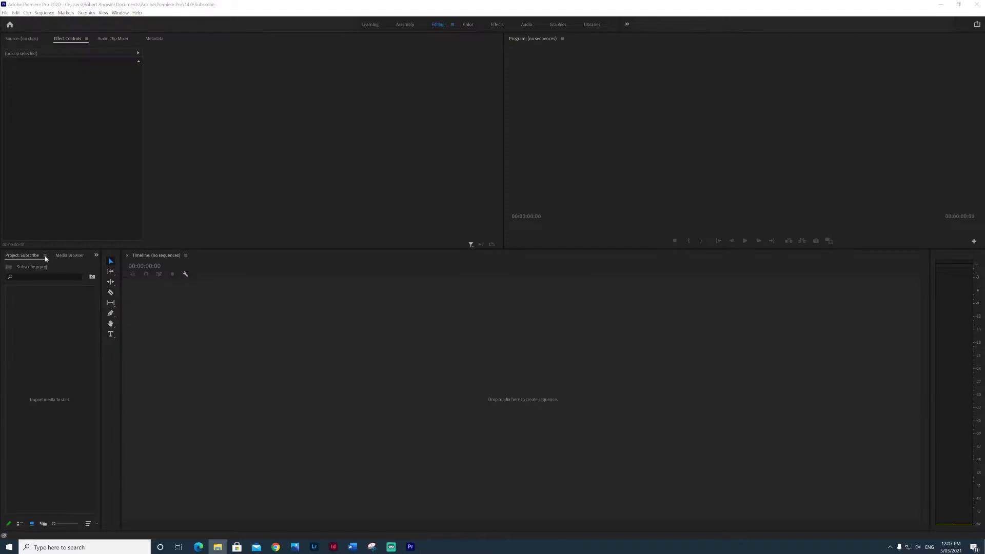
Import The Lockdown Effect short film into the project and create a sequence from it on the timeline
{"action": "left_click_drag", "start_coordinate": [22, 255], "coordinate": [48, 399]}
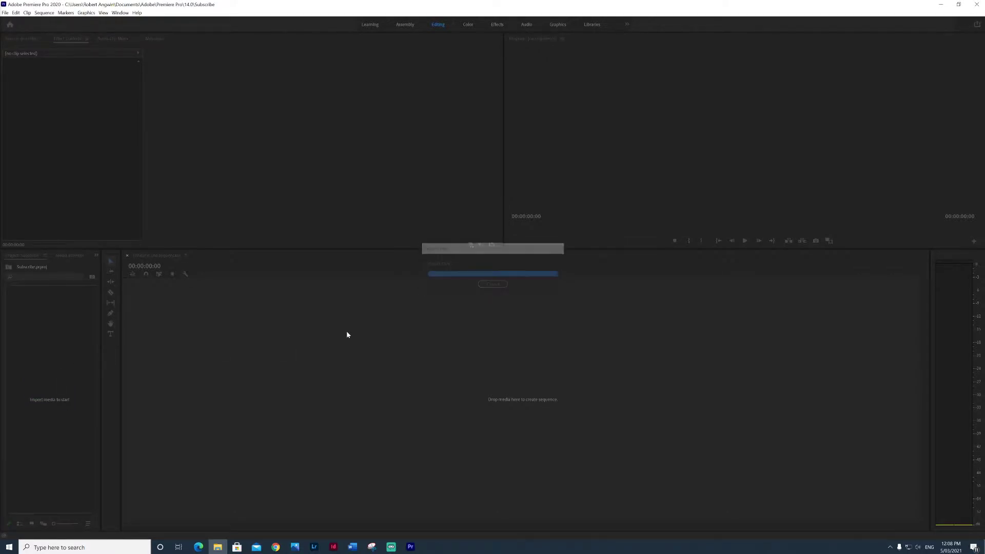
{"action": "left_click", "coordinate": [71, 396]}
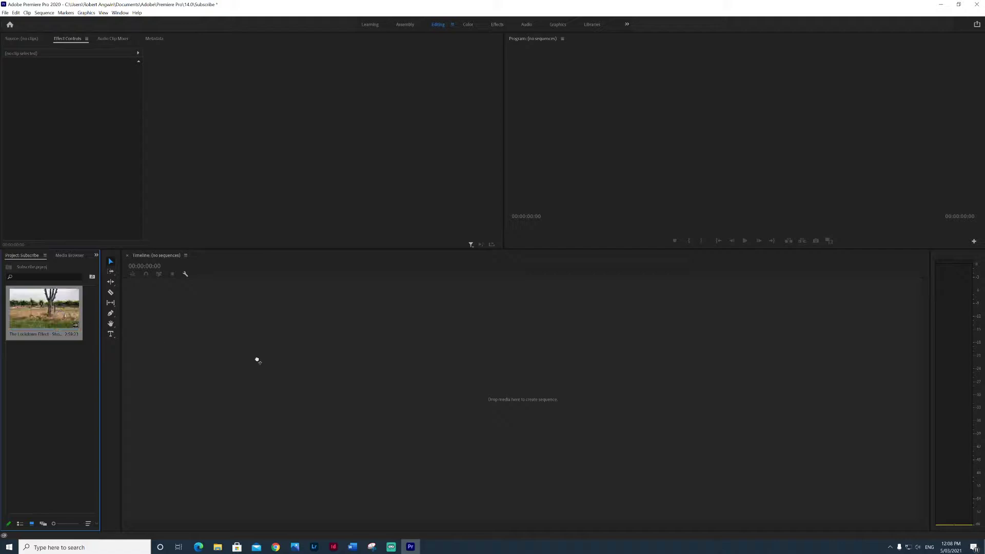
{"action": "left_click_drag", "start_coordinate": [312, 382], "coordinate": [312, 382]}
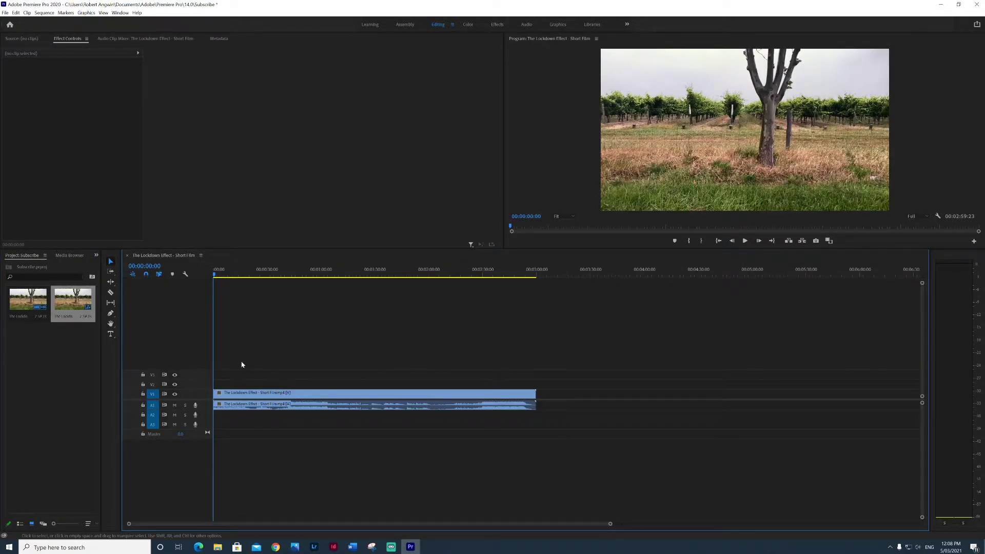
Delete the film clip from the timeline and open the source clip in the Source Monitor
{"action": "left_click", "coordinate": [432, 408]}
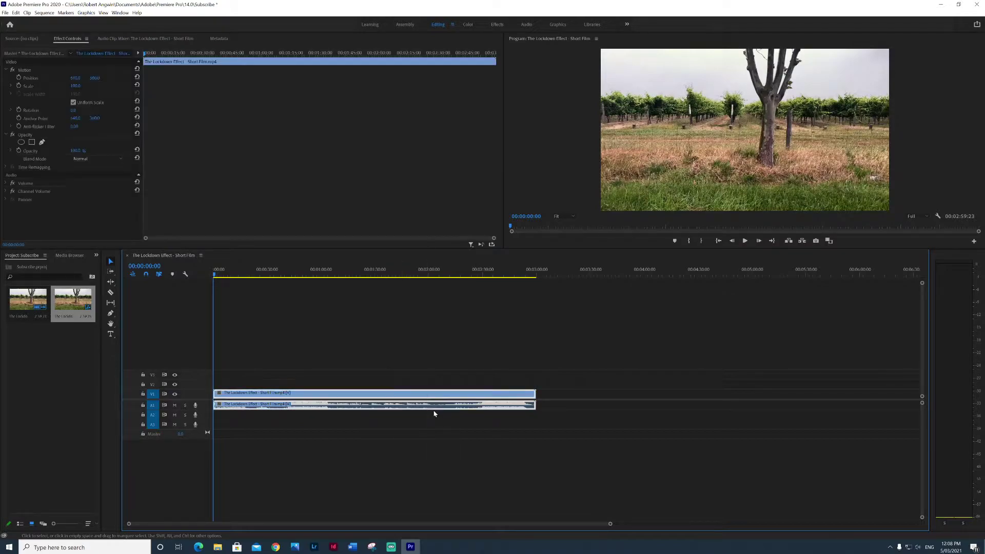
{"action": "key", "text": "Delete"}
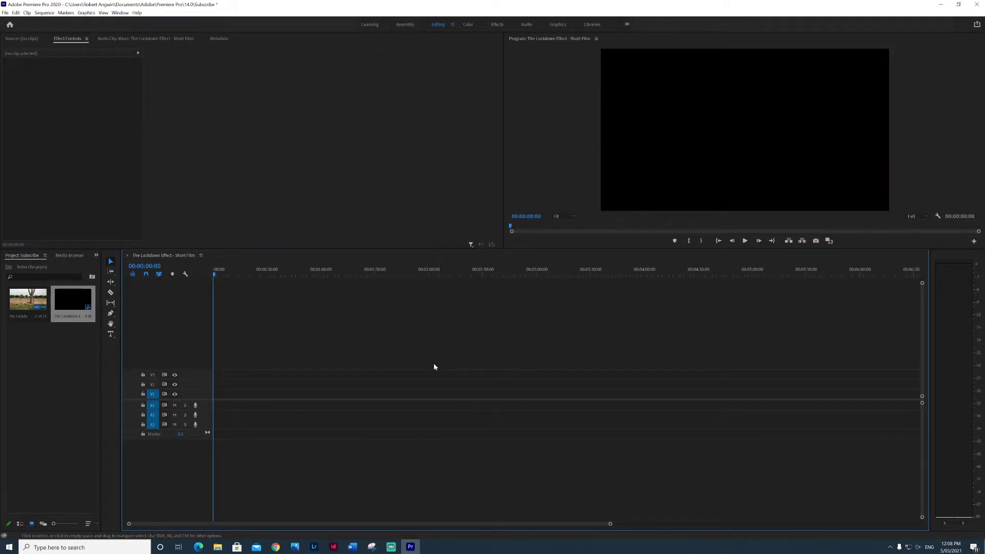
{"action": "double_click", "coordinate": [30, 301]}
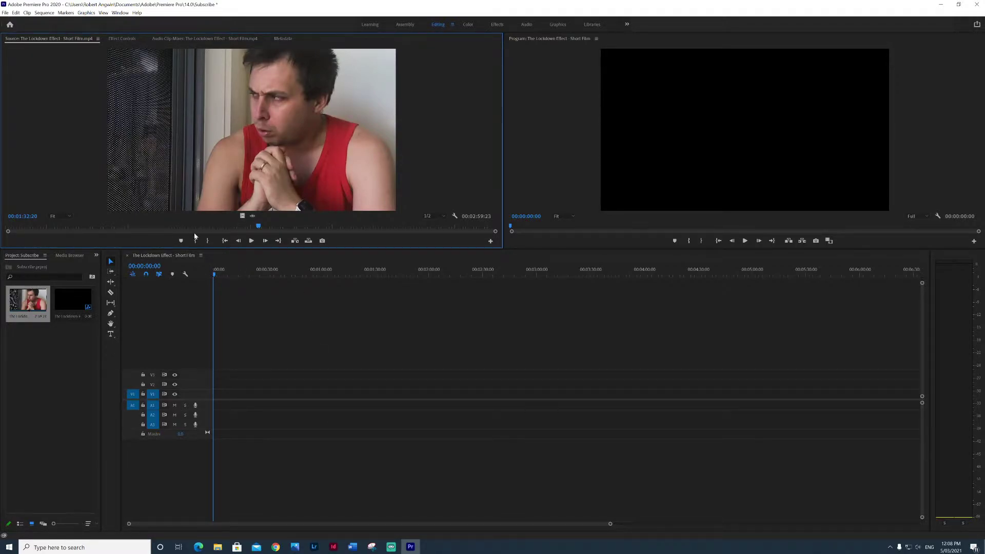
Mark an in point at 00:00:07:09 and an out point at 00:00:13:18 on the source clip
{"action": "left_click_drag", "start_coordinate": [13, 228], "coordinate": [25, 229]}
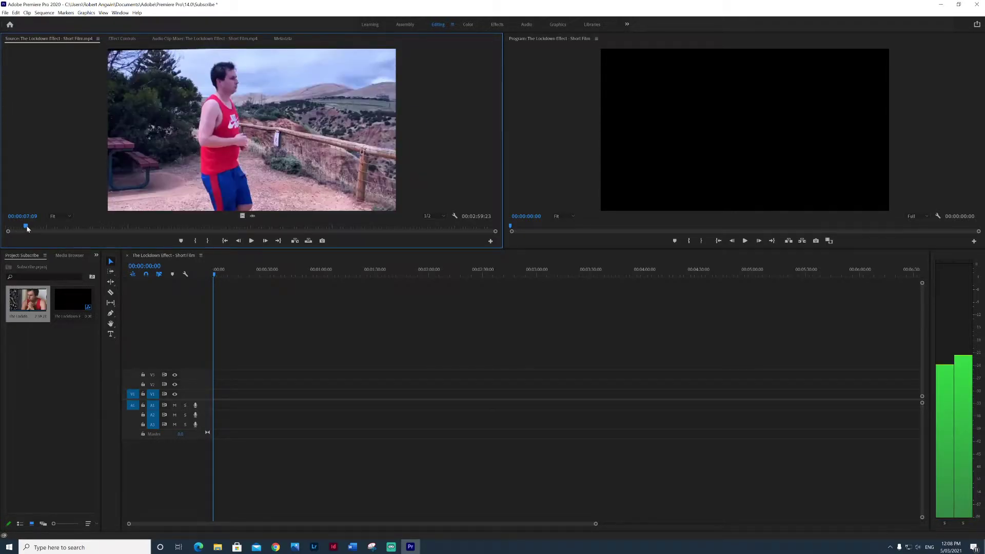
{"action": "left_click", "coordinate": [194, 242]}
{"action": "left_click_drag", "start_coordinate": [28, 226], "coordinate": [43, 227]}
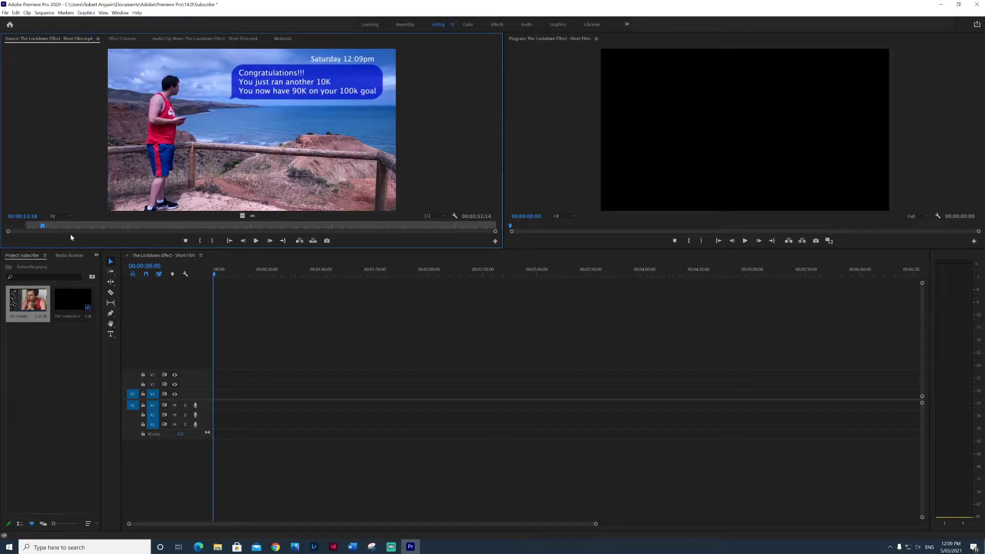
{"action": "left_click", "coordinate": [212, 241]}
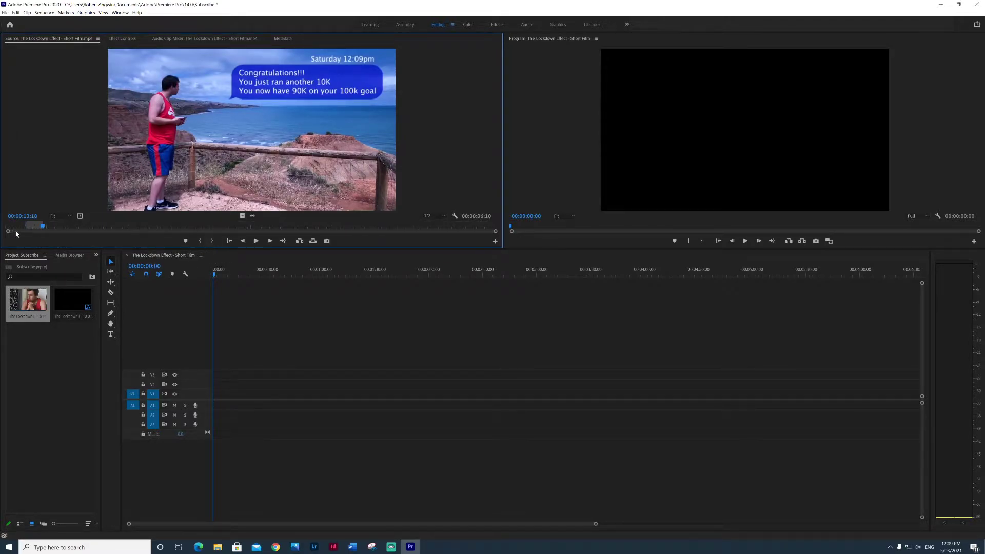
Place the marked section on V3 and A3, plus a video-only copy on V3 and an audio-only copy on A2
{"action": "left_click_drag", "start_coordinate": [362, 232], "coordinate": [241, 376]}
{"action": "left_click_drag", "start_coordinate": [240, 277], "coordinate": [242, 279]}
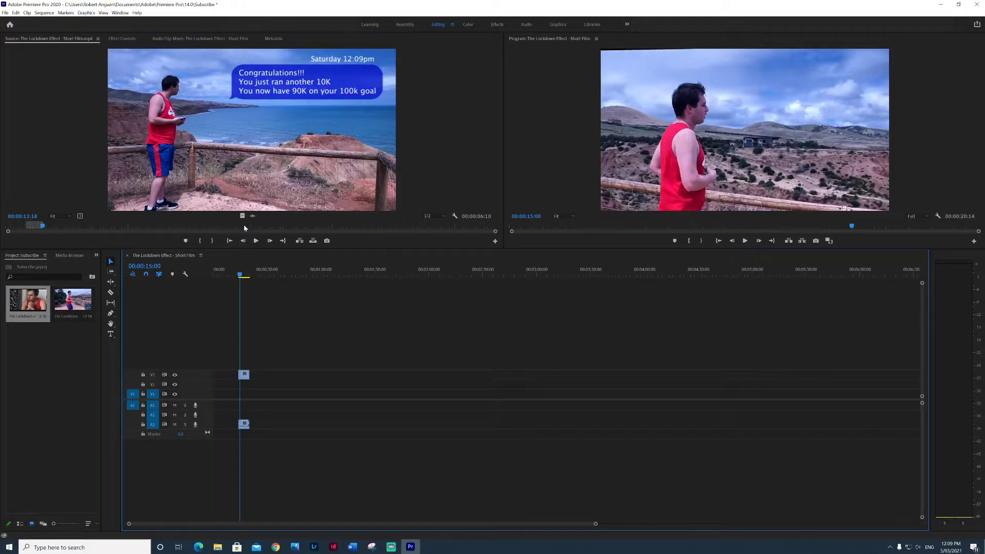
{"action": "left_click_drag", "start_coordinate": [242, 216], "coordinate": [309, 375]}
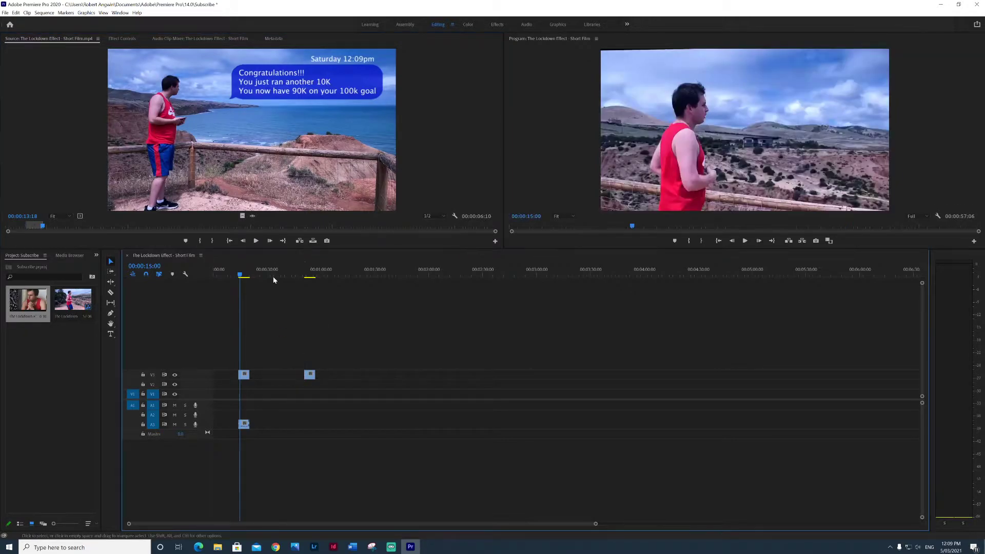
{"action": "left_click_drag", "start_coordinate": [292, 239], "coordinate": [337, 413]}
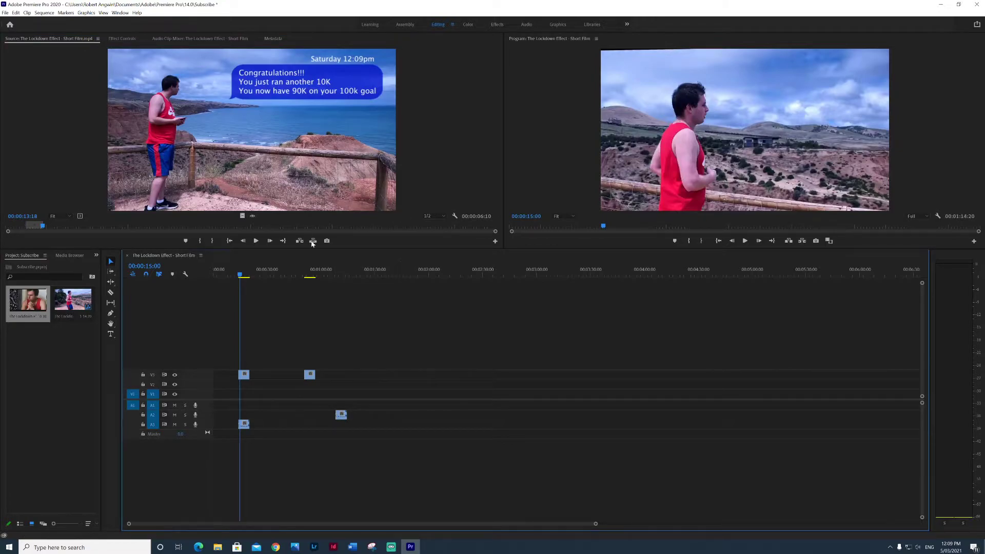
Clear all excerpt clips from the timeline and place the full-length film on V1 and A1
{"action": "left_click_drag", "start_coordinate": [367, 325], "coordinate": [216, 464]}
{"action": "key", "text": "Delete"}
{"action": "left_click_drag", "start_coordinate": [26, 226], "coordinate": [495, 227]}
{"action": "left_click_drag", "start_coordinate": [28, 303], "coordinate": [229, 399]}
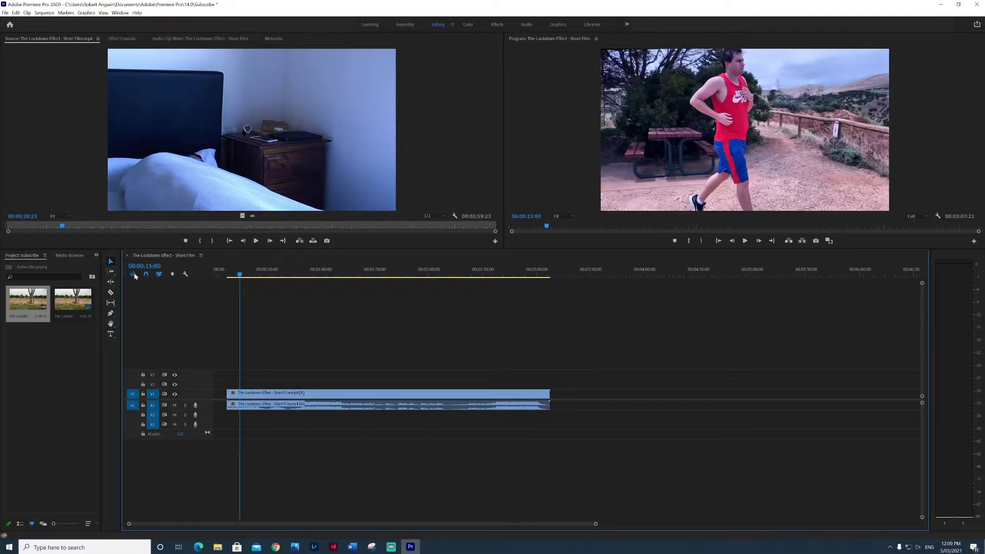
Split the film clip at about 00:00:40:13 and shift the second part later, leaving a gap between the parts
{"action": "left_click", "coordinate": [110, 264]}
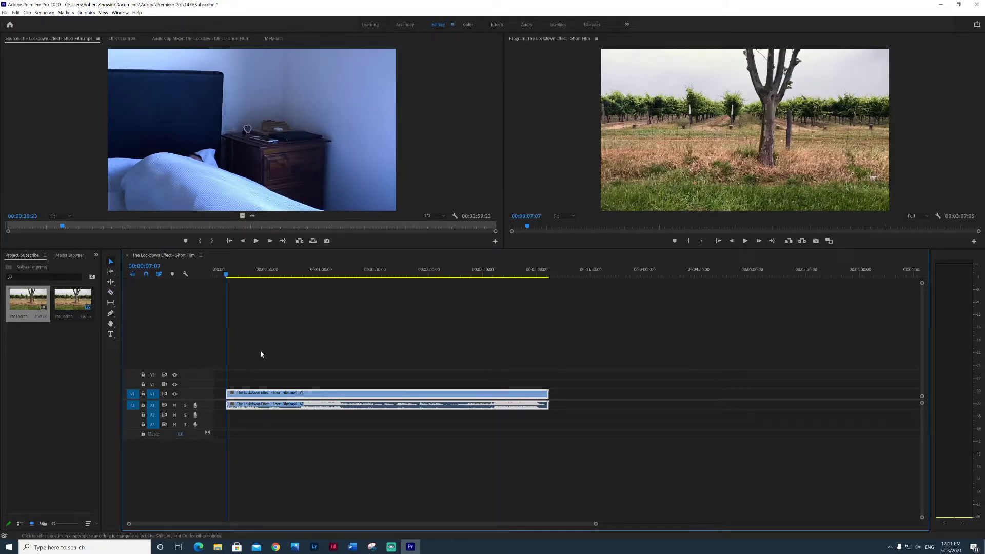
{"action": "left_click", "coordinate": [284, 395], "text": "ctrl"}
{"action": "left_click_drag", "start_coordinate": [309, 398], "coordinate": [366, 403]}
Ripple delete the gap between the two film clips
{"action": "left_click", "coordinate": [312, 395]}
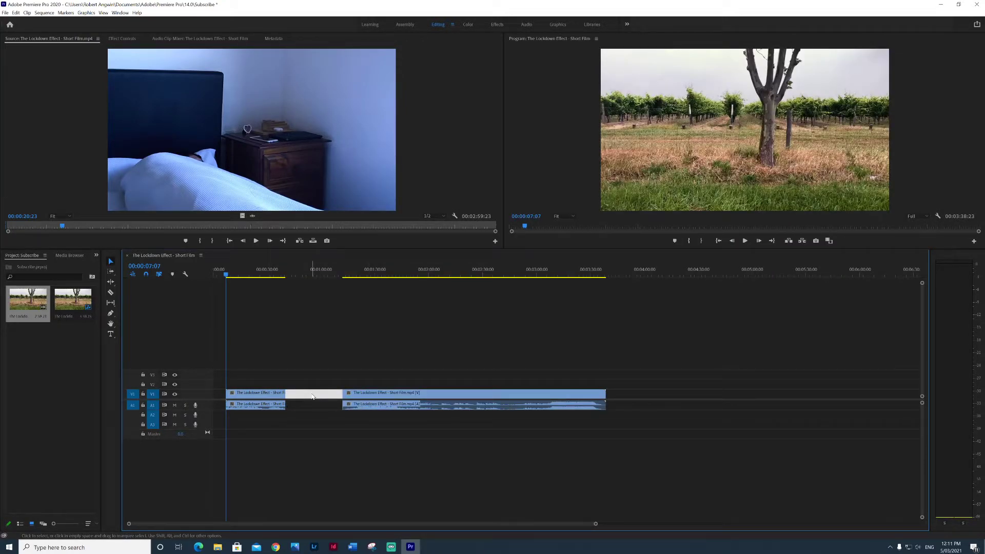
{"action": "right_click", "coordinate": [308, 395]}
{"action": "left_click", "coordinate": [328, 399]}
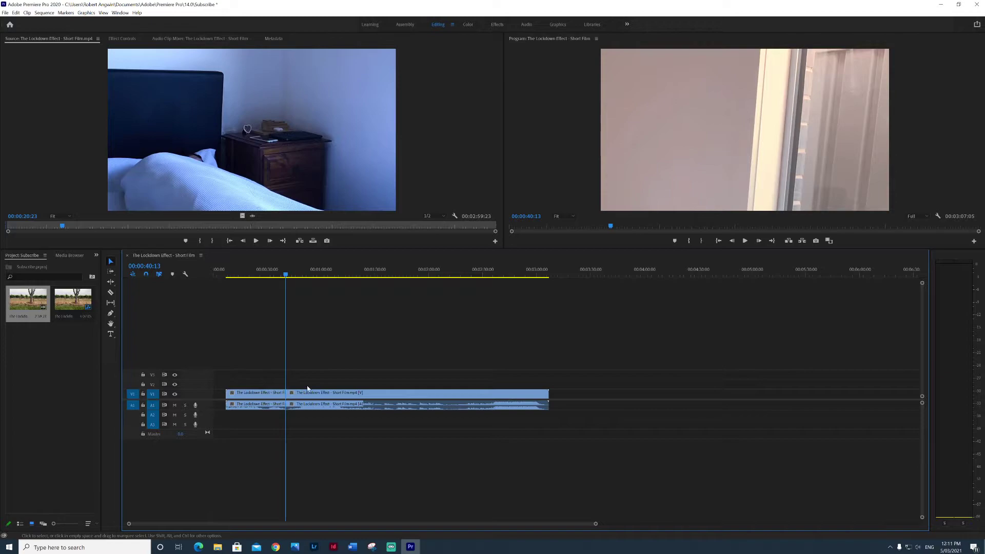
Apply the Gaussian Blur video effect from Blur & Sharpen to the first film clip
{"action": "left_click", "coordinate": [96, 256]}
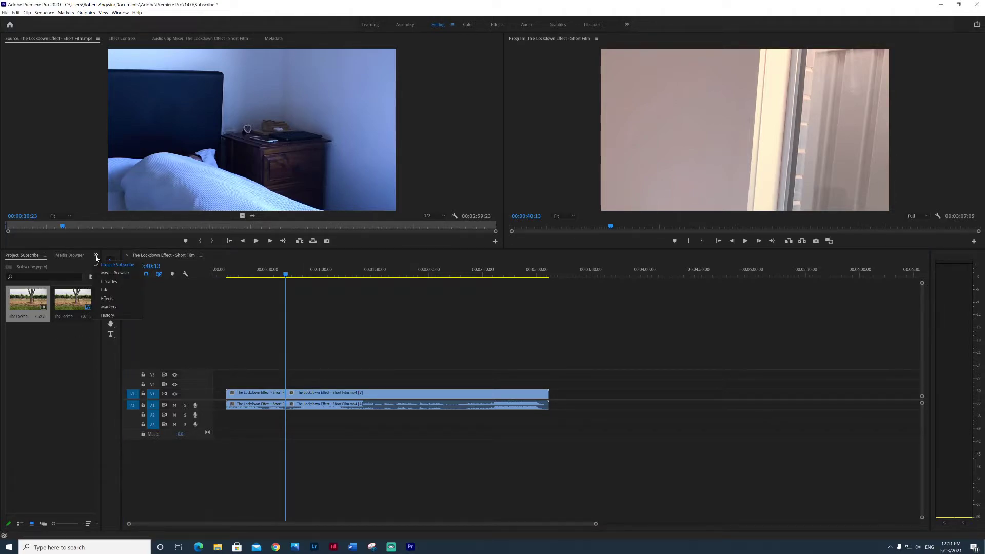
{"action": "left_click", "coordinate": [123, 299]}
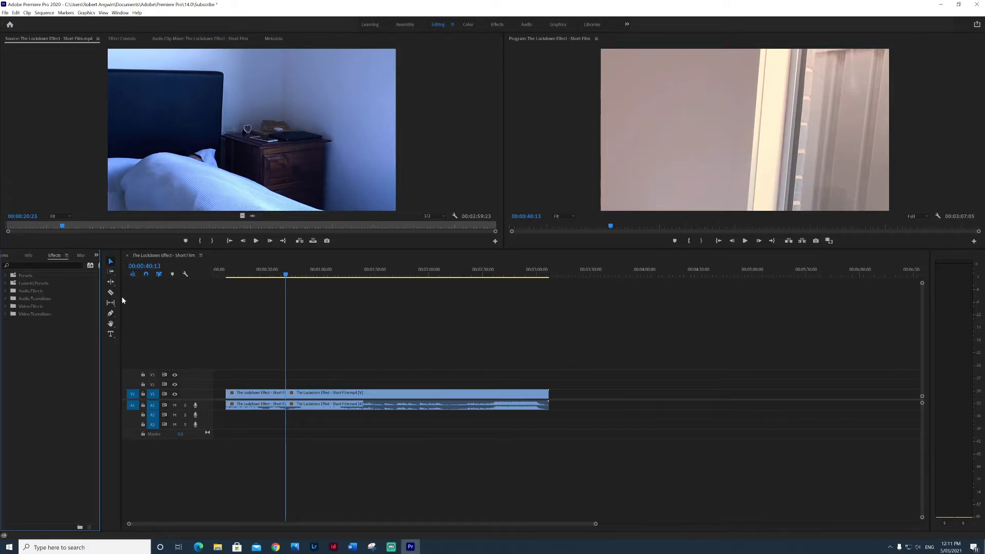
{"action": "left_click", "coordinate": [5, 307]}
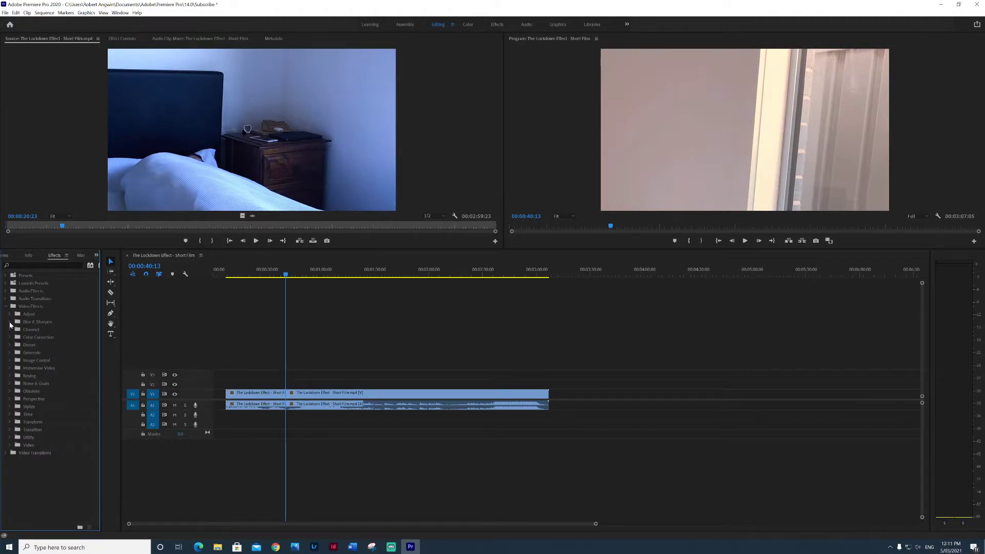
{"action": "left_click", "coordinate": [11, 322]}
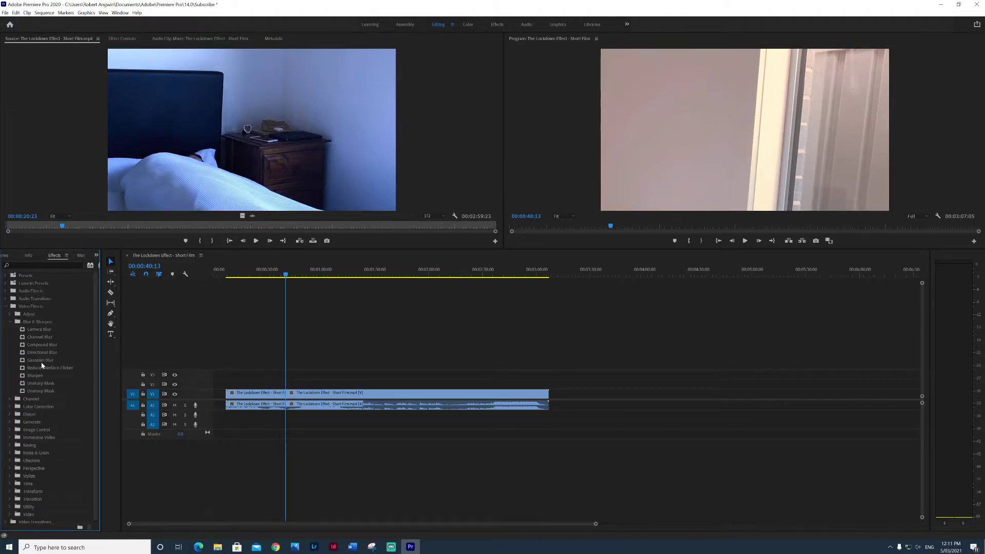
{"action": "left_click_drag", "start_coordinate": [43, 362], "coordinate": [256, 399]}
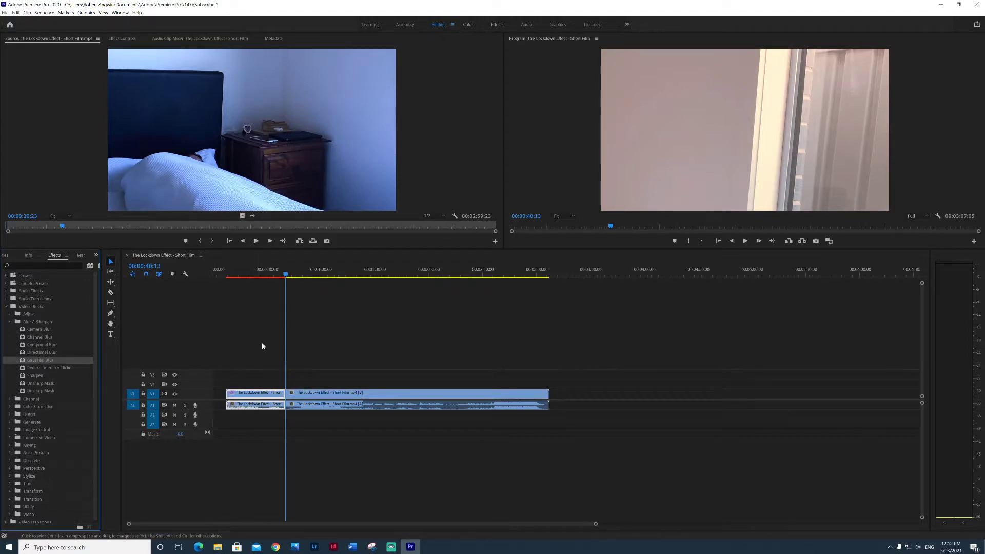
Try a strong Gaussian Blur on the first clip at 00:00:20:04 and reset its Blurriness to 0
{"action": "left_click", "coordinate": [250, 277]}
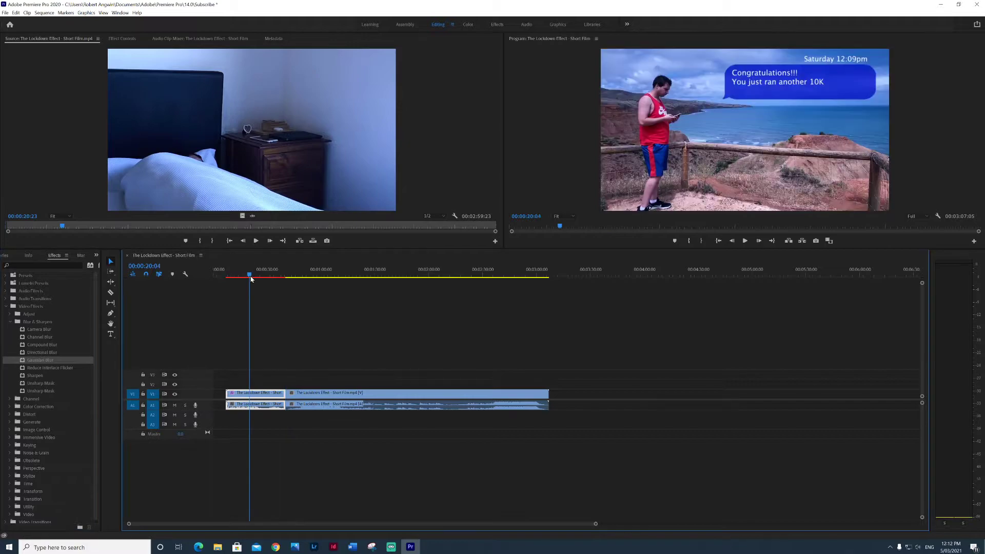
{"action": "left_click", "coordinate": [128, 39]}
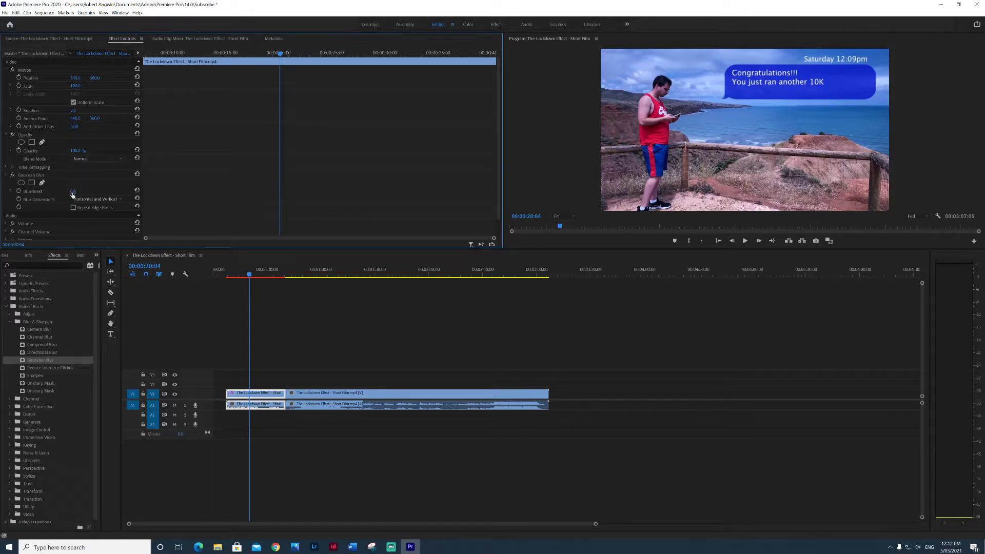
{"action": "left_click_drag", "start_coordinate": [73, 191], "coordinate": [98, 191]}
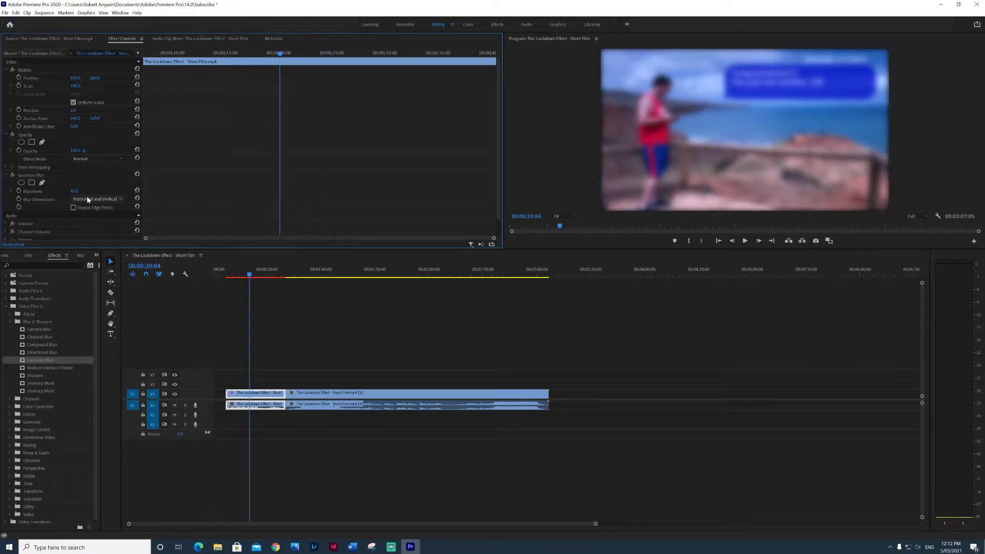
{"action": "left_click", "coordinate": [74, 191]}
{"action": "type", "text": "0"}
{"action": "key", "text": "Return"}
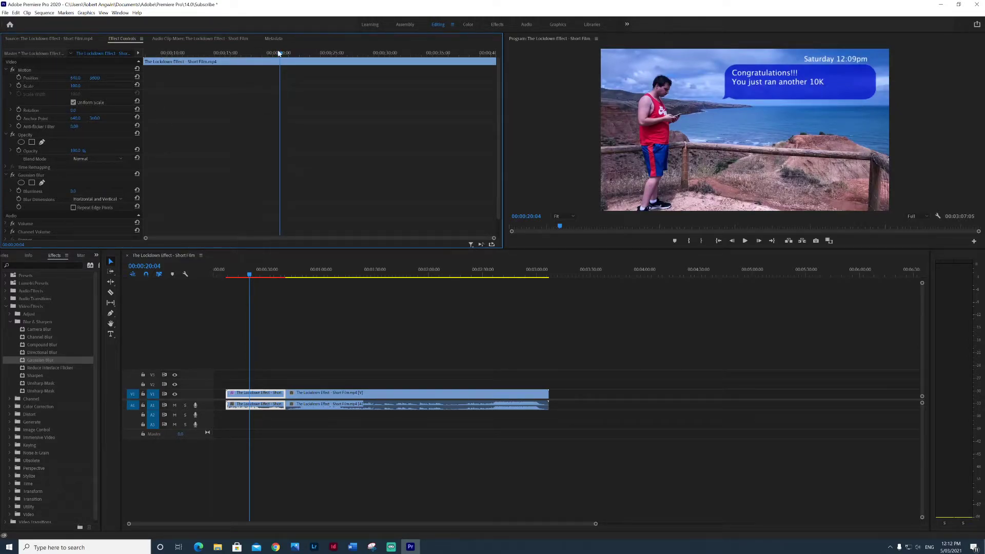
Enable Position and Scale keyframing on the first clip at 00:00:19:10
{"action": "left_click_drag", "start_coordinate": [279, 53], "coordinate": [207, 53]}
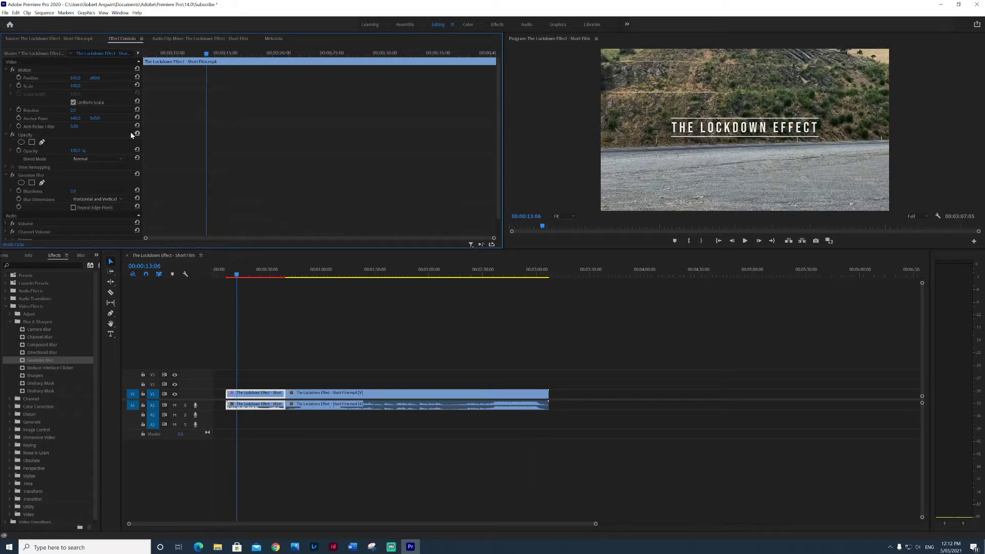
{"action": "left_click", "coordinate": [24, 79]}
{"action": "left_click", "coordinate": [278, 53]}
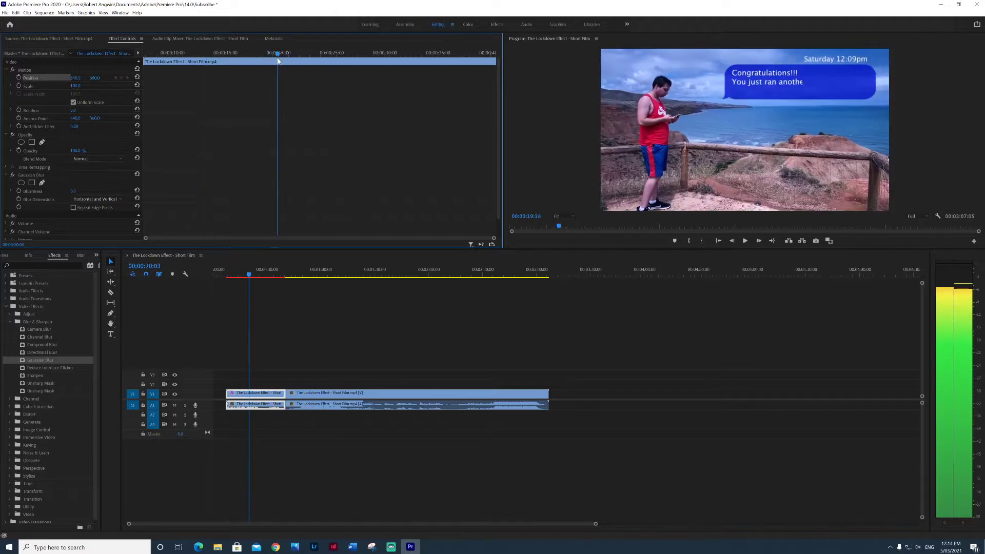
{"action": "left_click_drag", "start_coordinate": [281, 63], "coordinate": [272, 62]}
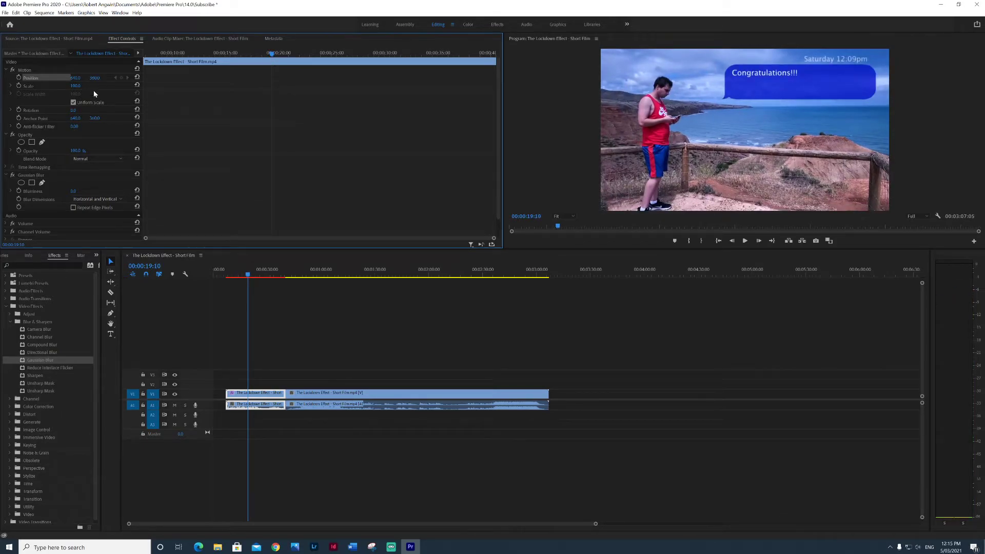
{"action": "left_click", "coordinate": [18, 87]}
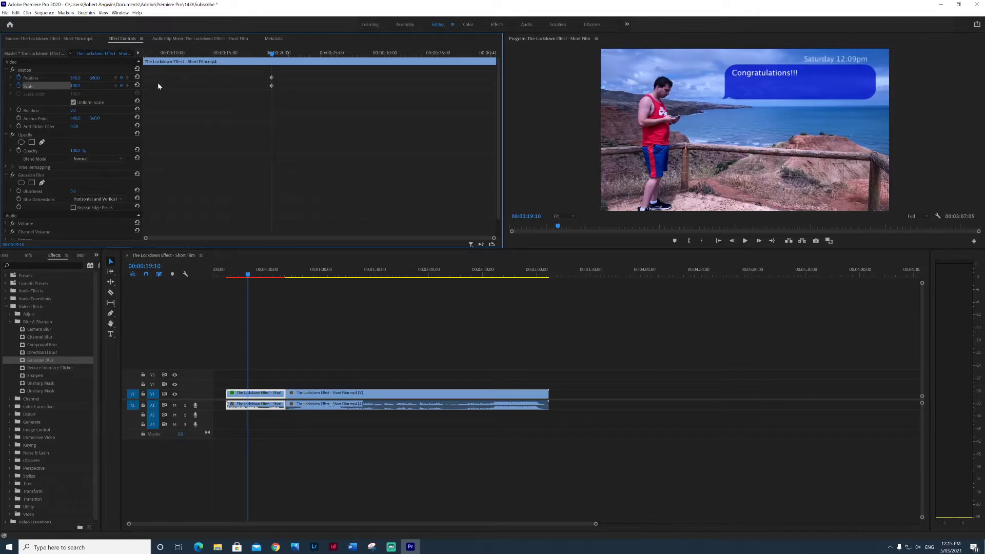
Add Position and Scale keyframes at 00:00:22:14 and enlarge the first clip's scale there
{"action": "left_click_drag", "start_coordinate": [272, 55], "coordinate": [305, 57]}
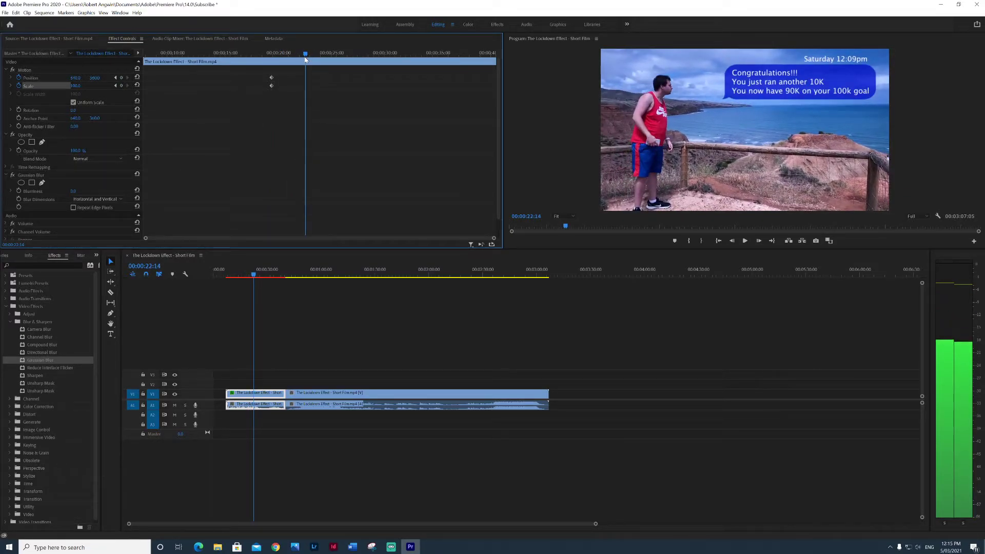
{"action": "left_click", "coordinate": [122, 77]}
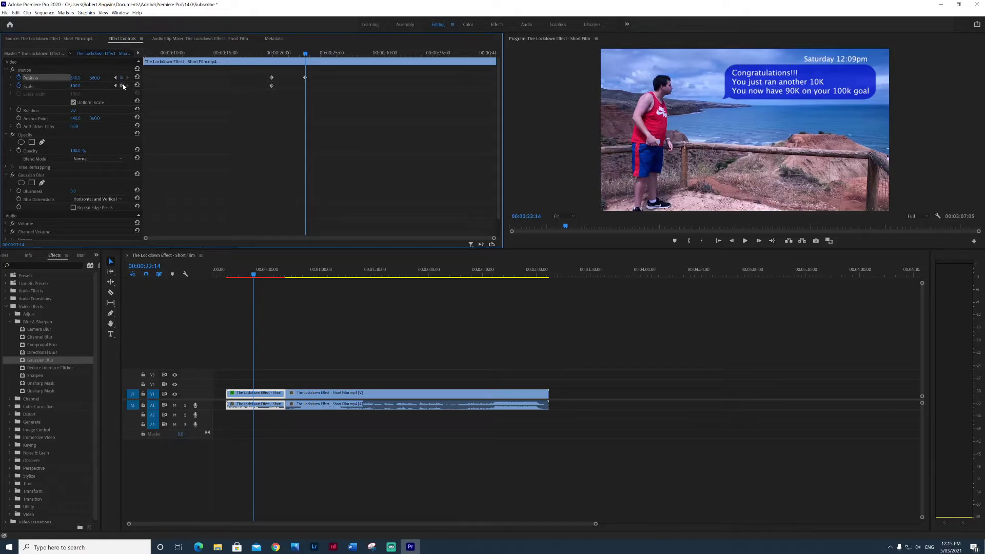
{"action": "left_click", "coordinate": [122, 86]}
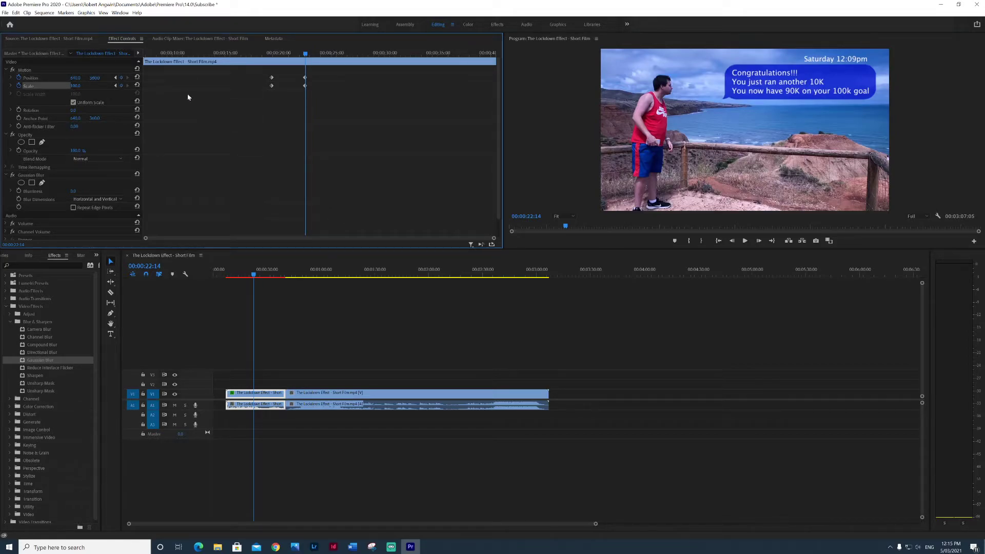
{"action": "left_click", "coordinate": [76, 85]}
{"action": "left_click_drag", "start_coordinate": [80, 85], "coordinate": [150, 85]}
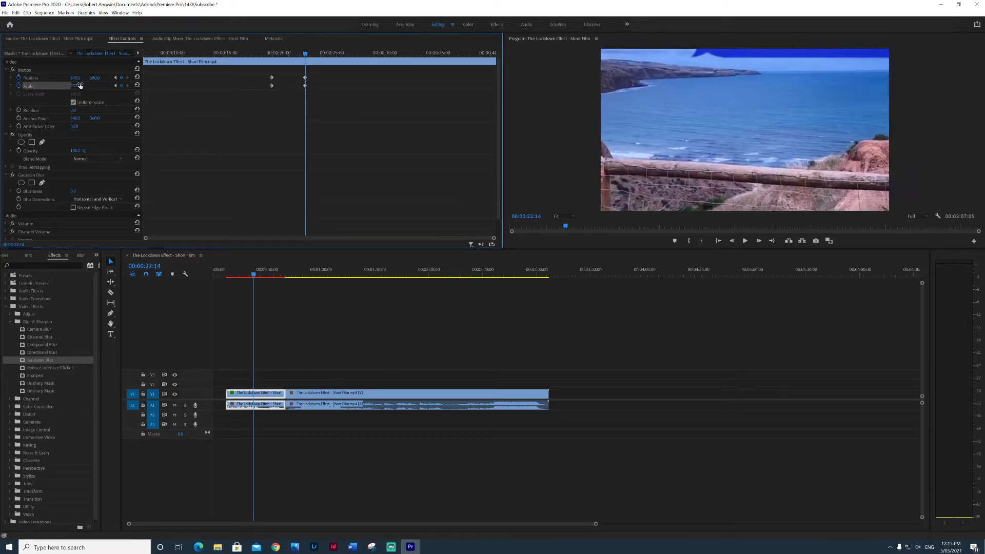
Reposition the enlarged first clip at 00:00:22:14 to frame the man and the speech bubble, and preview the zoom from 00:00:19:02
{"action": "left_click_drag", "start_coordinate": [75, 77], "coordinate": [339, 77]}
{"action": "left_click_drag", "start_coordinate": [95, 78], "coordinate": [238, 77]}
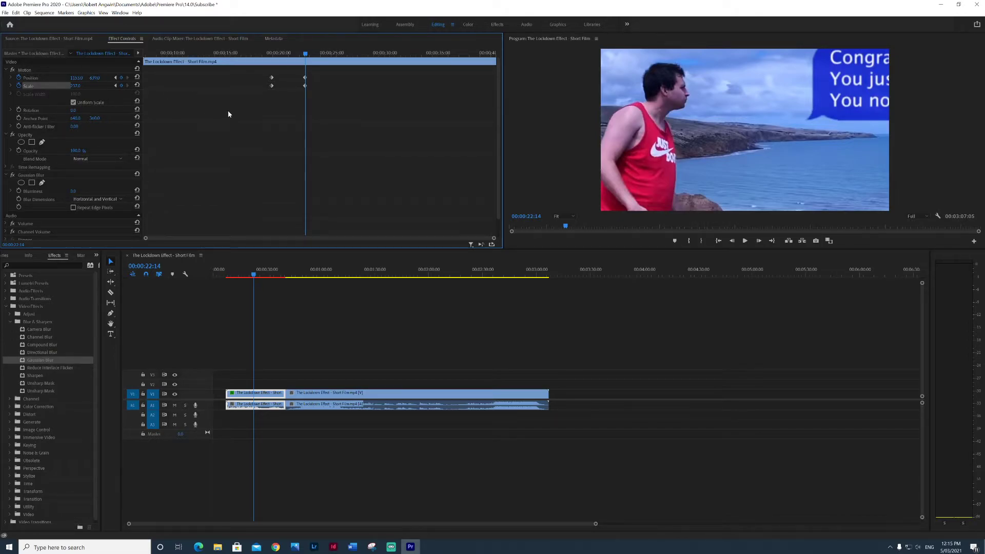
{"action": "left_click", "coordinate": [269, 54]}
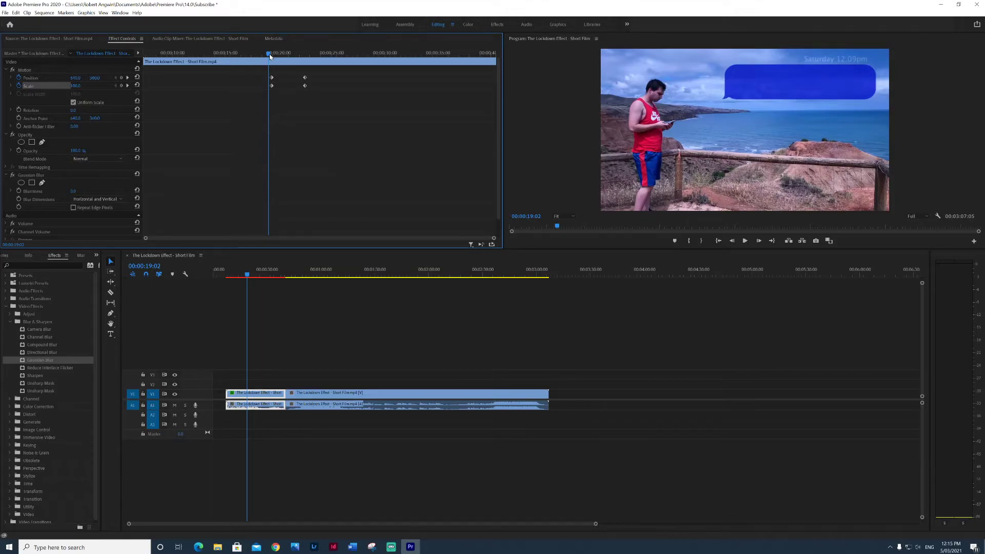
{"action": "key", "text": "space"}
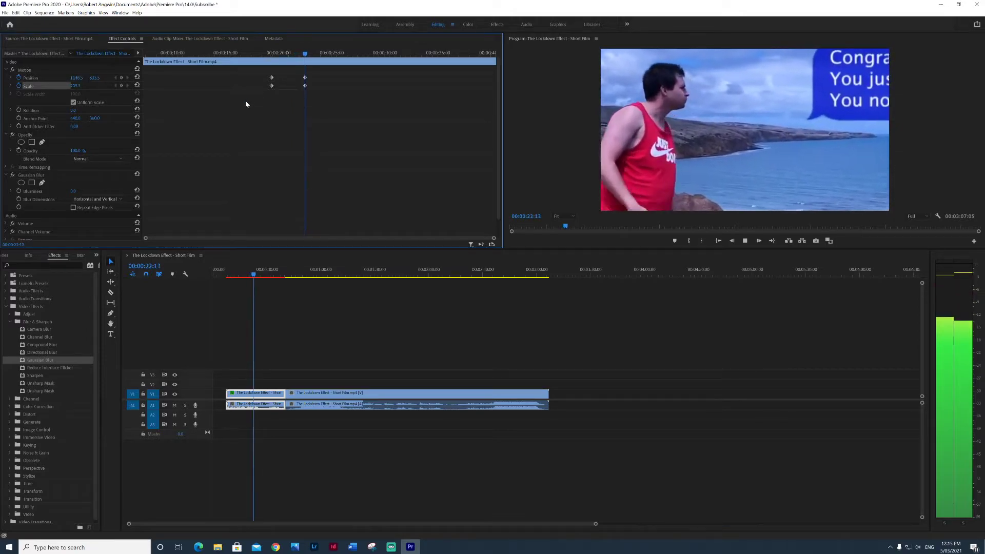
{"action": "key", "text": "space"}
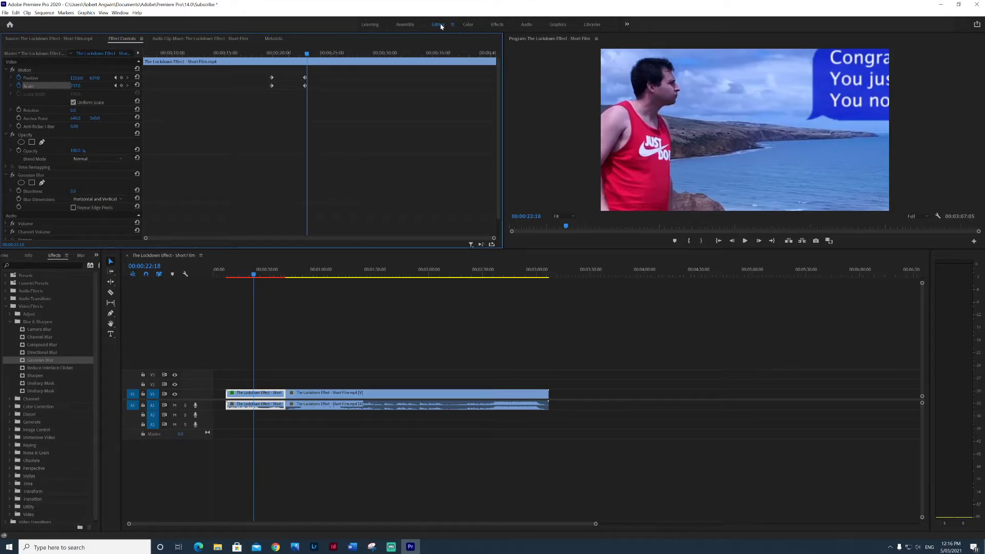
Color-correct the first clip: sample white balance from the shirt's white logo, slightly lower Exposure and Contrast, and raise Highlights
{"action": "left_click", "coordinate": [468, 26]}
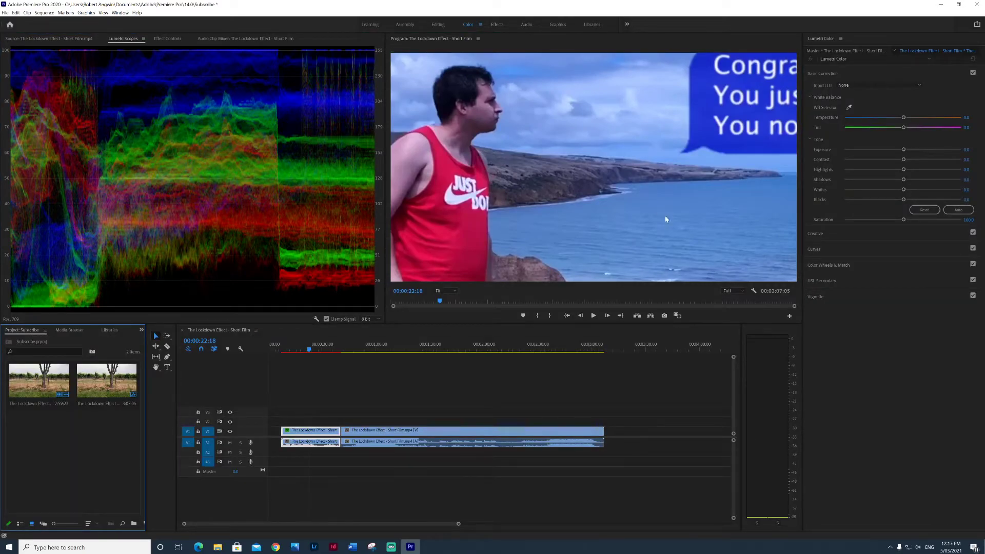
{"action": "left_click", "coordinate": [850, 107]}
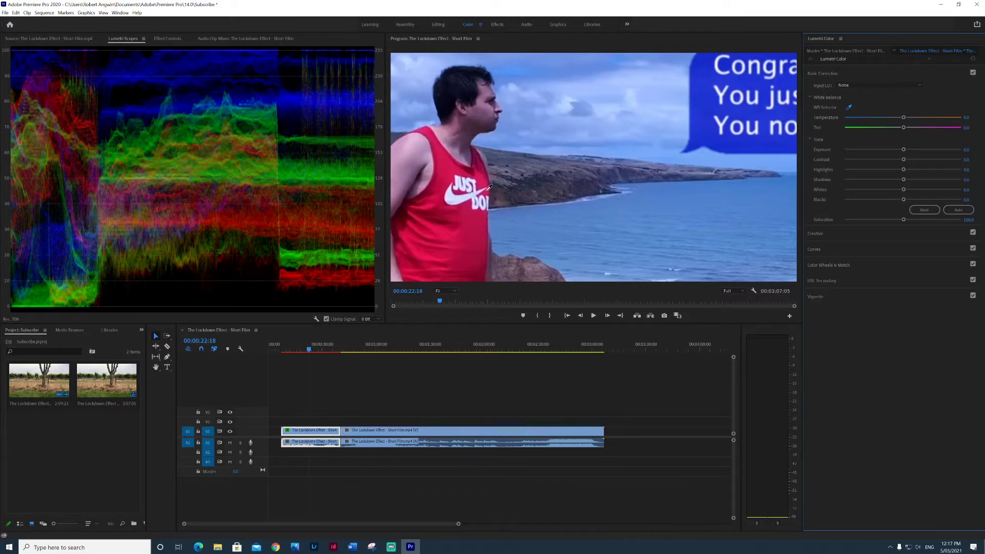
{"action": "left_click", "coordinate": [453, 197]}
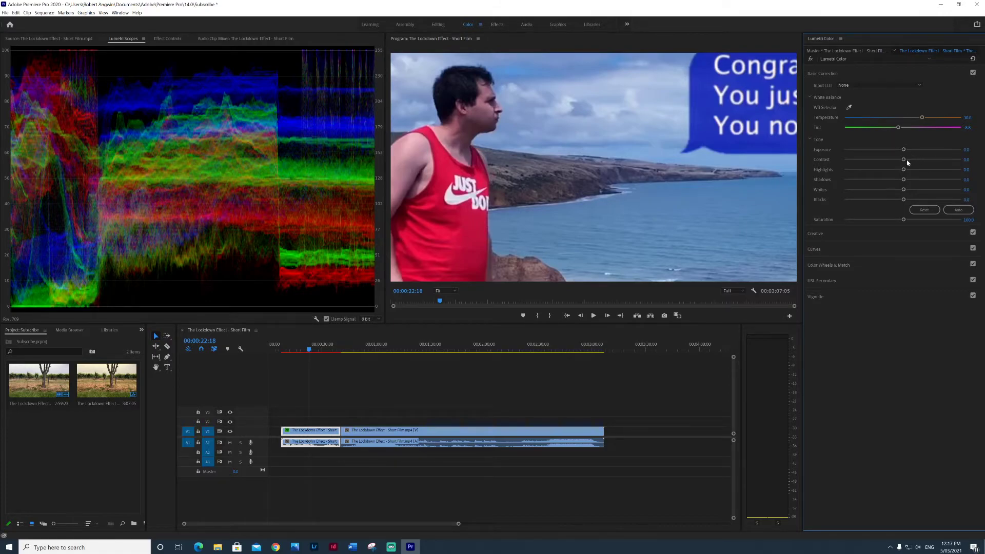
{"action": "left_click_drag", "start_coordinate": [904, 150], "coordinate": [906, 171]}
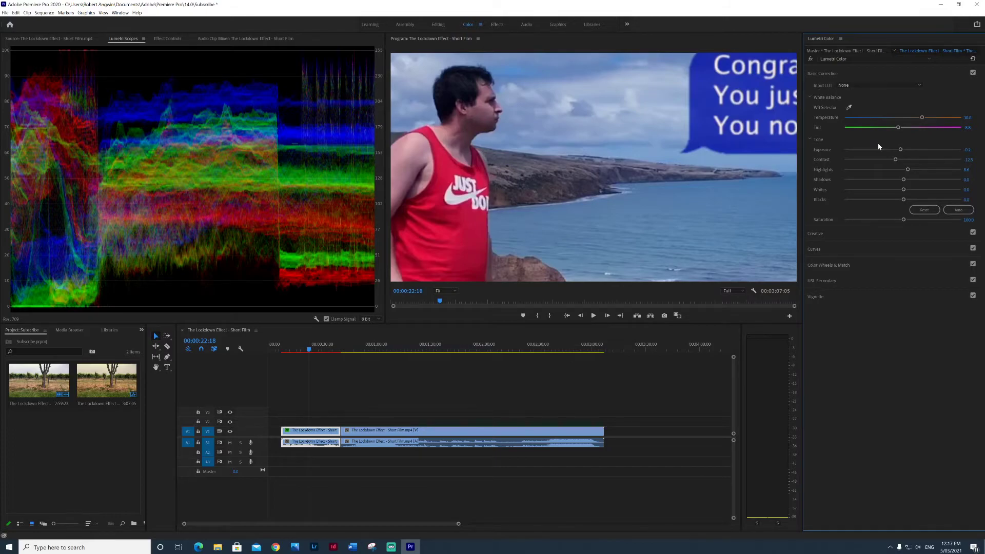
Browse the Essential Graphics templates in the Effects workspace as far as the Sports designs
{"action": "left_click", "coordinate": [495, 27]}
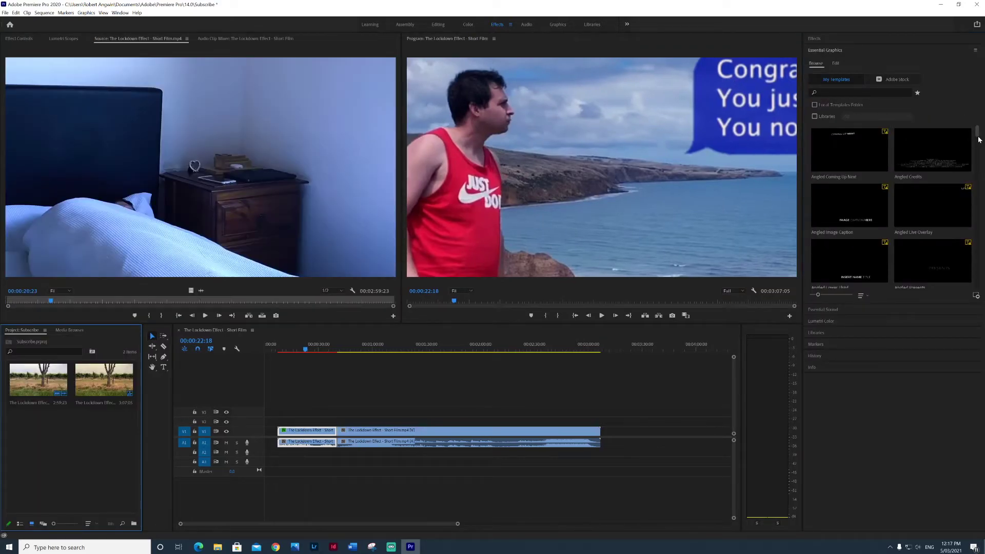
{"action": "scroll", "coordinate": [978, 138], "scroll_direction": "down", "scroll_amount": 1}
{"action": "left_click_drag", "start_coordinate": [979, 140], "coordinate": [978, 277]}
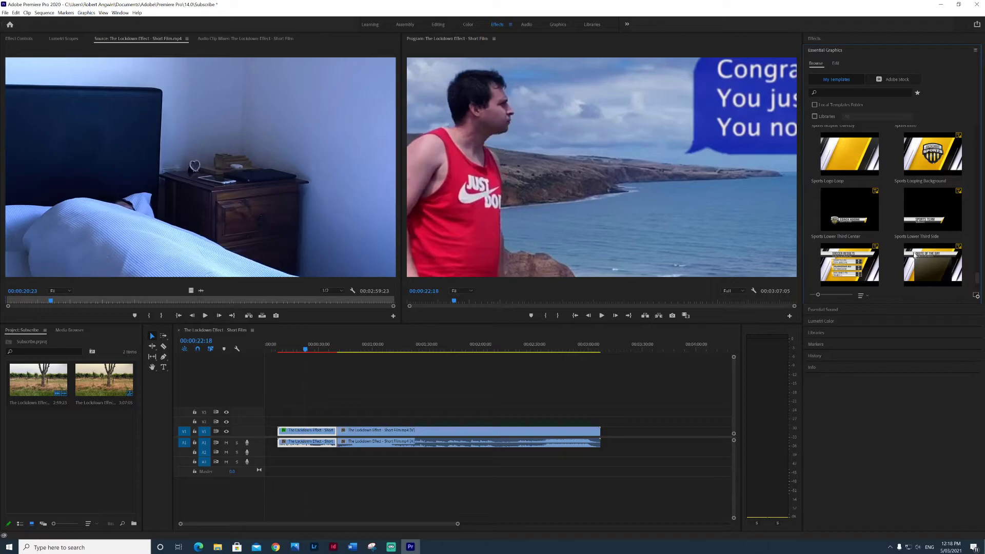
Add the Adobe Stock track Action Industrial Hybrid Trailer to audio track A2 at about 00:01:07
{"action": "left_click", "coordinate": [529, 27]}
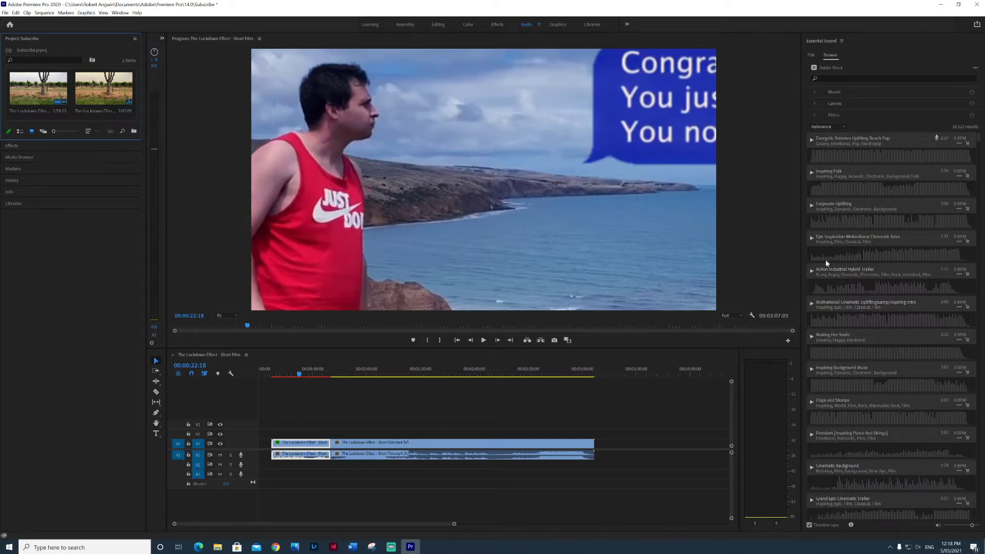
{"action": "left_click_drag", "start_coordinate": [883, 277], "coordinate": [381, 471]}
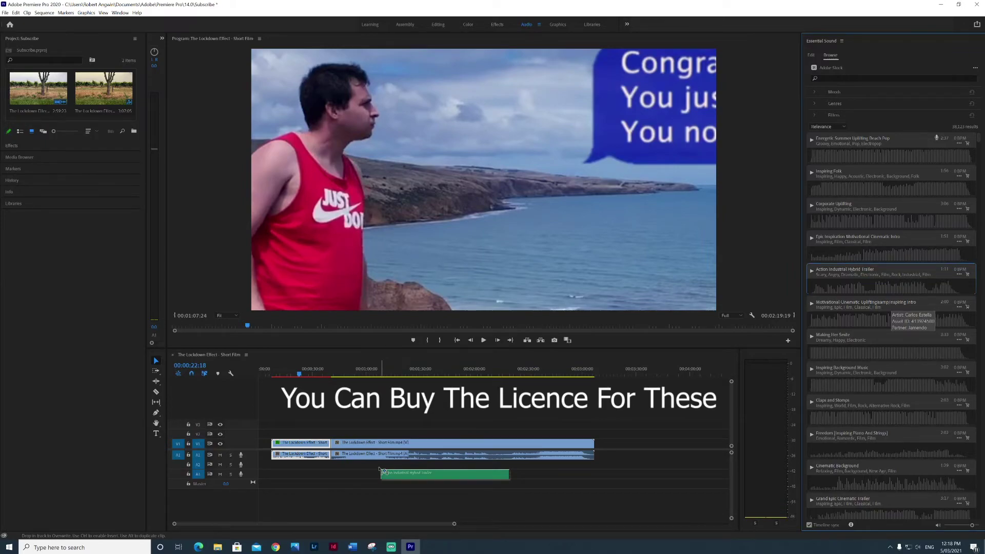
{"action": "left_click_drag", "start_coordinate": [382, 471], "coordinate": [379, 463]}
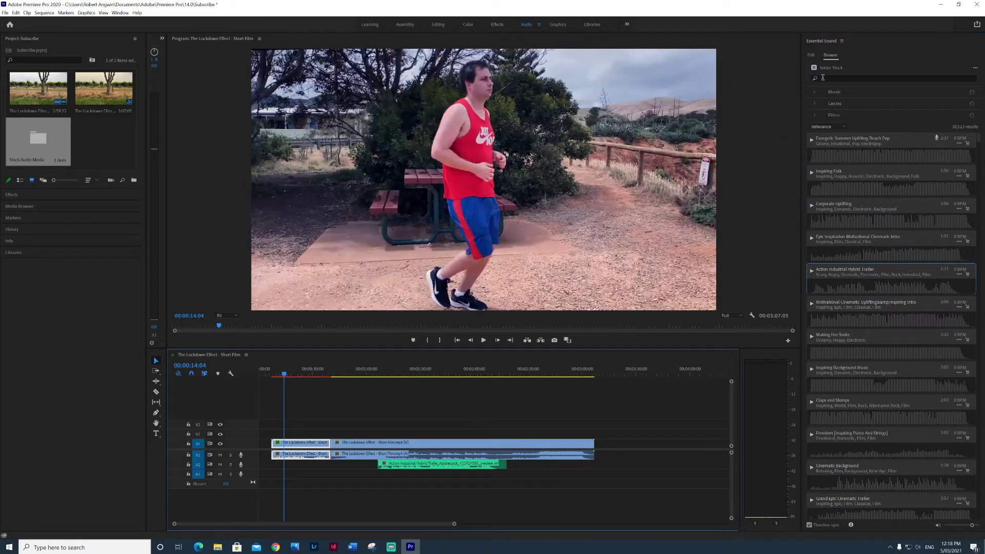
Apply the Balanced Male Voice dialogue preset to the first clip's audio in Essential Sound
{"action": "left_click", "coordinate": [811, 55]}
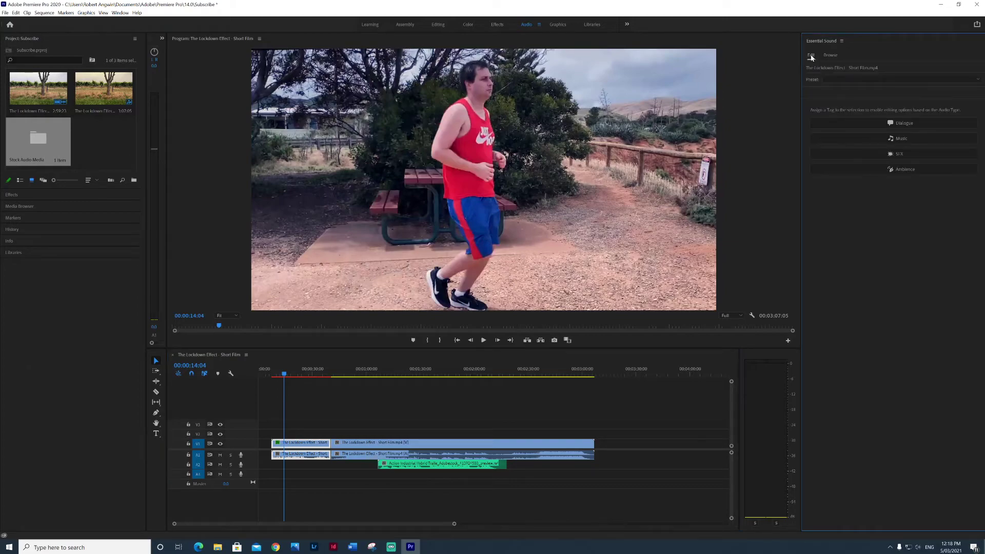
{"action": "left_click", "coordinate": [863, 80]}
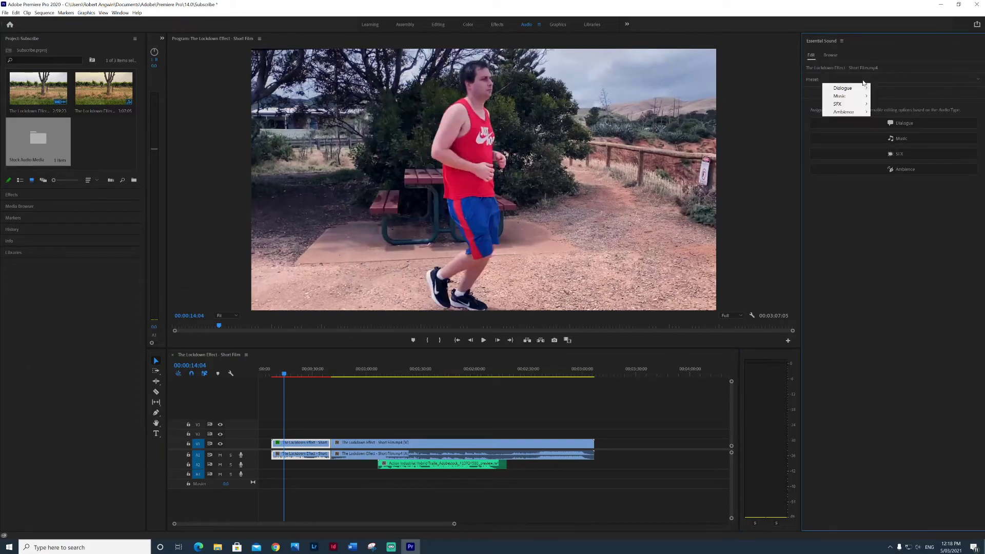
{"action": "mouse_move", "coordinate": [852, 90]}
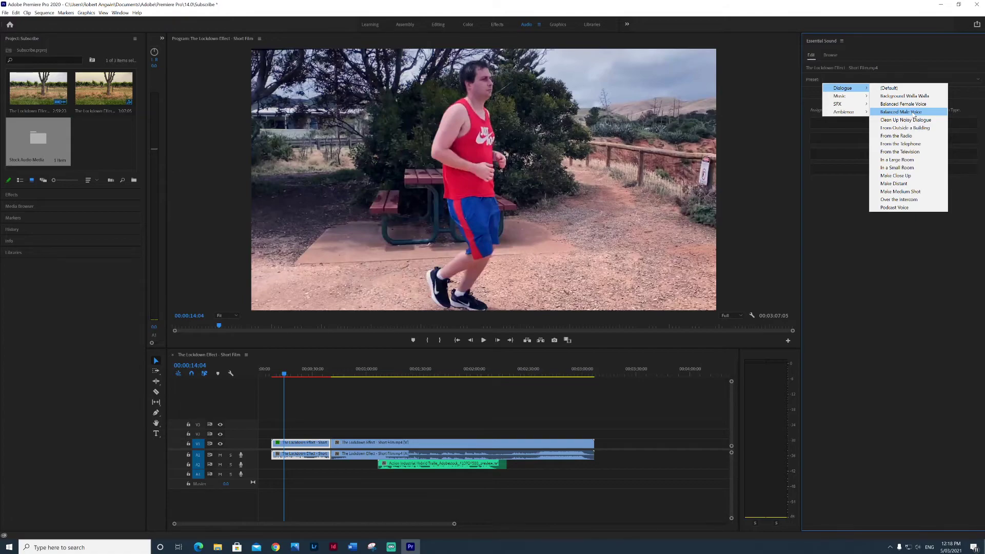
{"action": "left_click", "coordinate": [900, 112]}
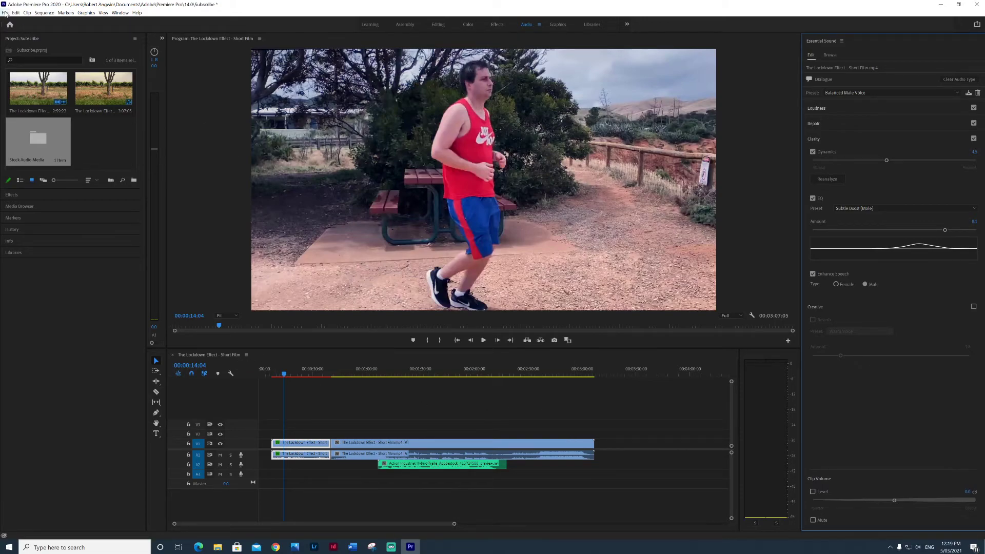
Set up a media export of the sequence in H.264 format with the YouTube 1080p Full HD preset
{"action": "left_click", "coordinate": [5, 13]}
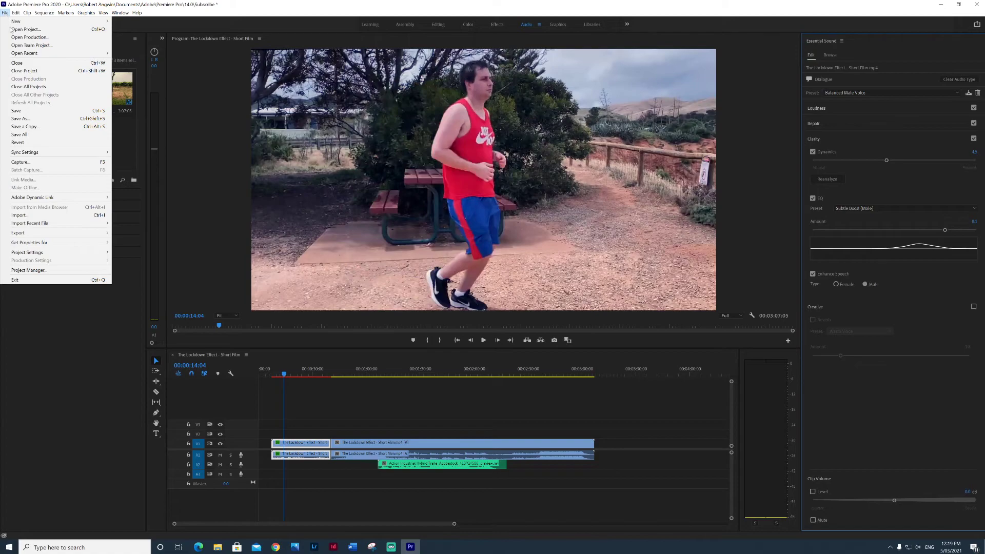
{"action": "mouse_move", "coordinate": [53, 238]}
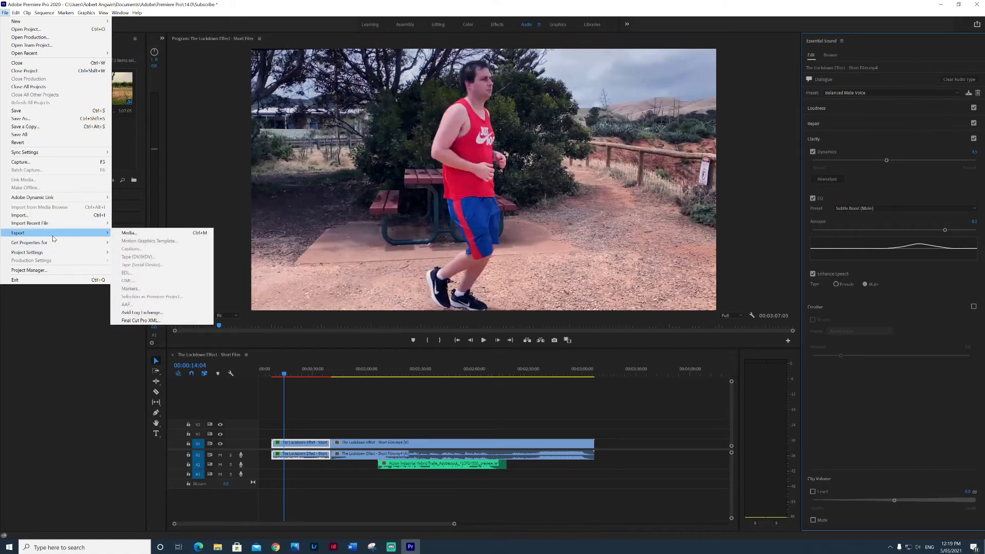
{"action": "left_click", "coordinate": [128, 233]}
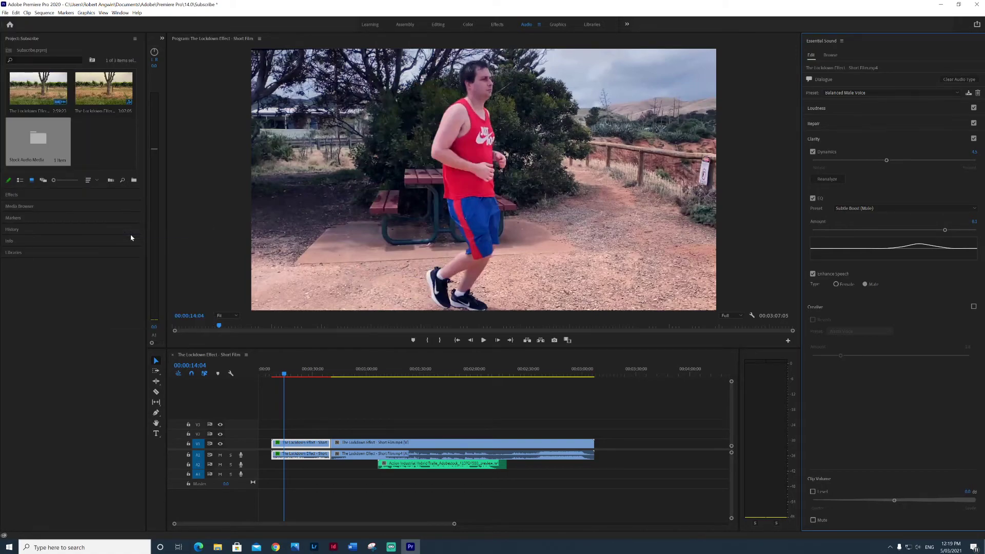
{"action": "left_click", "coordinate": [694, 113]}
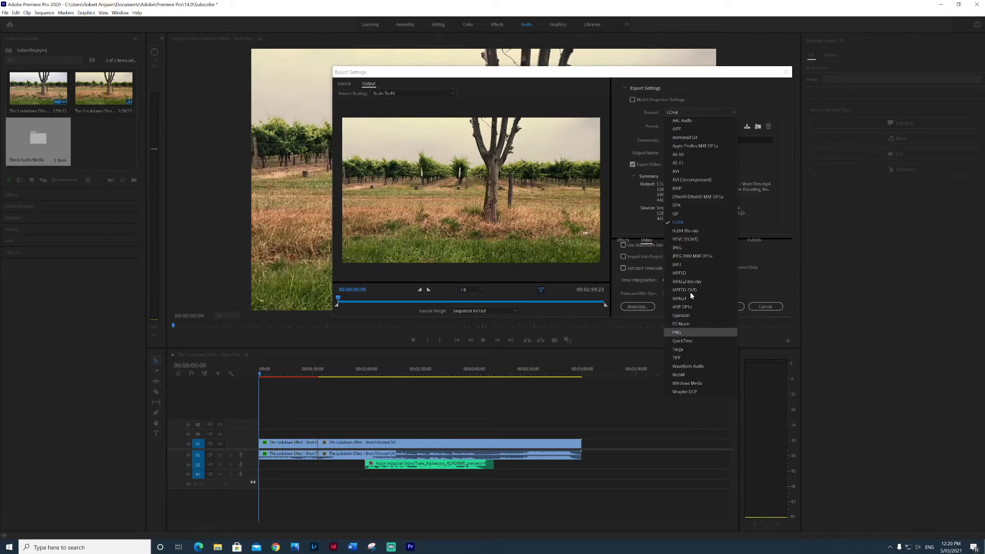
{"action": "left_click", "coordinate": [698, 222]}
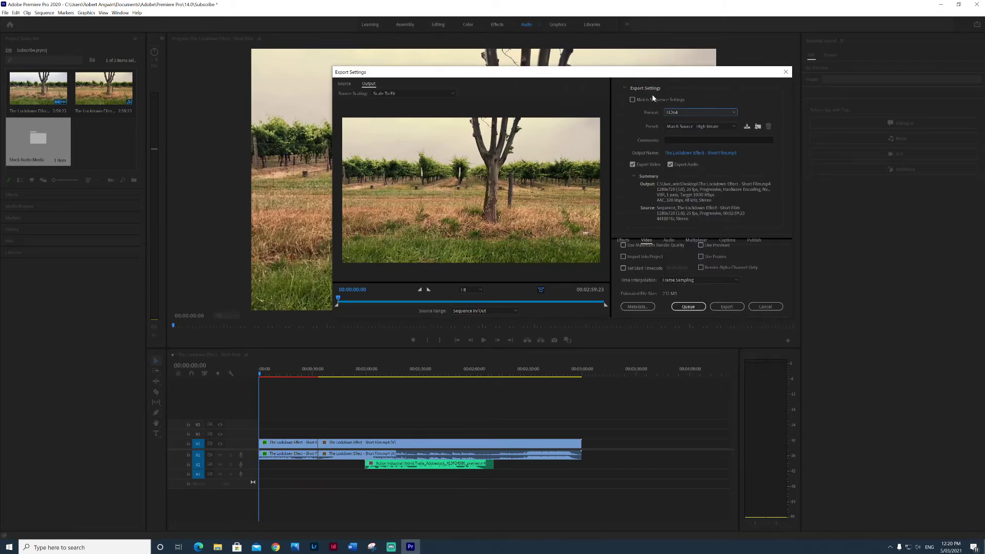
{"action": "left_click", "coordinate": [723, 126]}
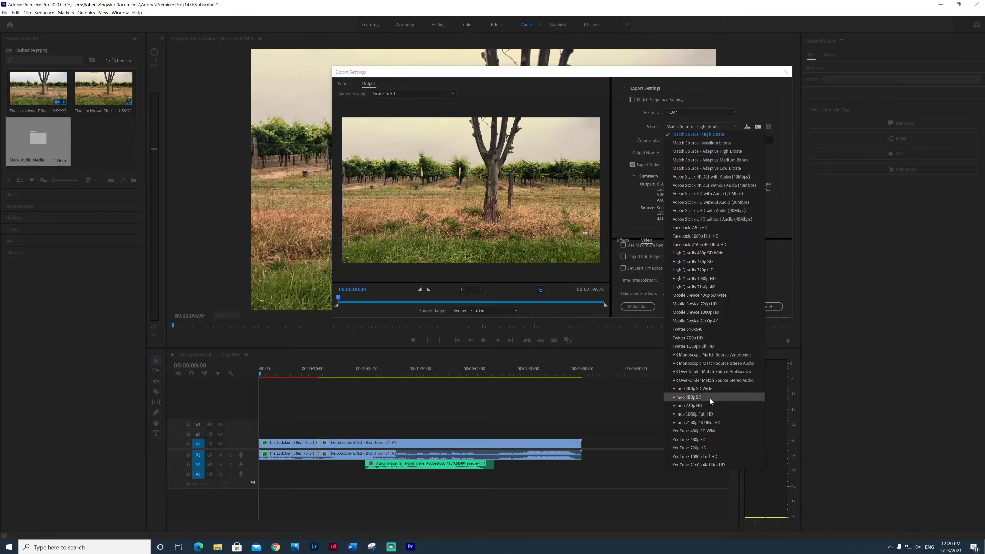
{"action": "left_click", "coordinate": [709, 457]}
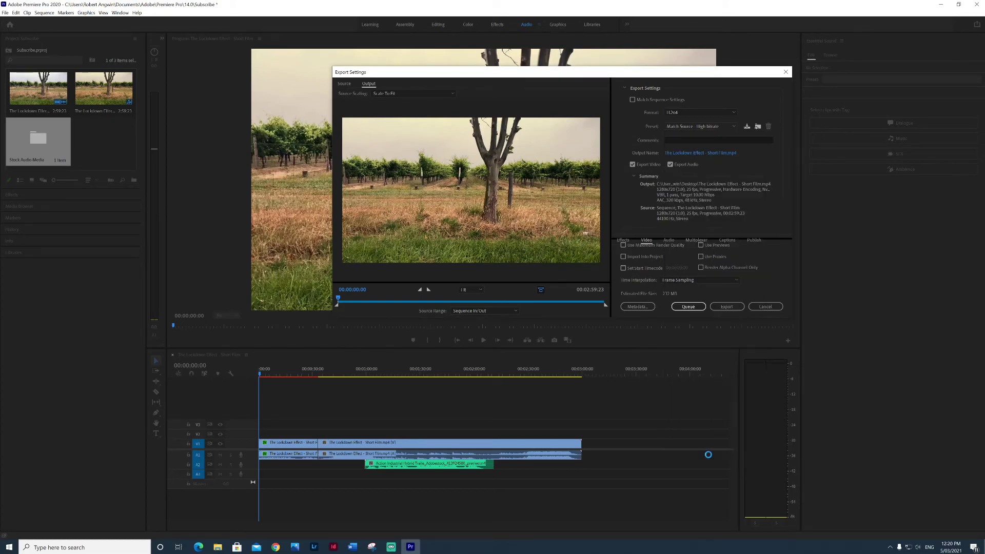
Name the exported video file Subscribe! on the Desktop
{"action": "left_click", "coordinate": [697, 153]}
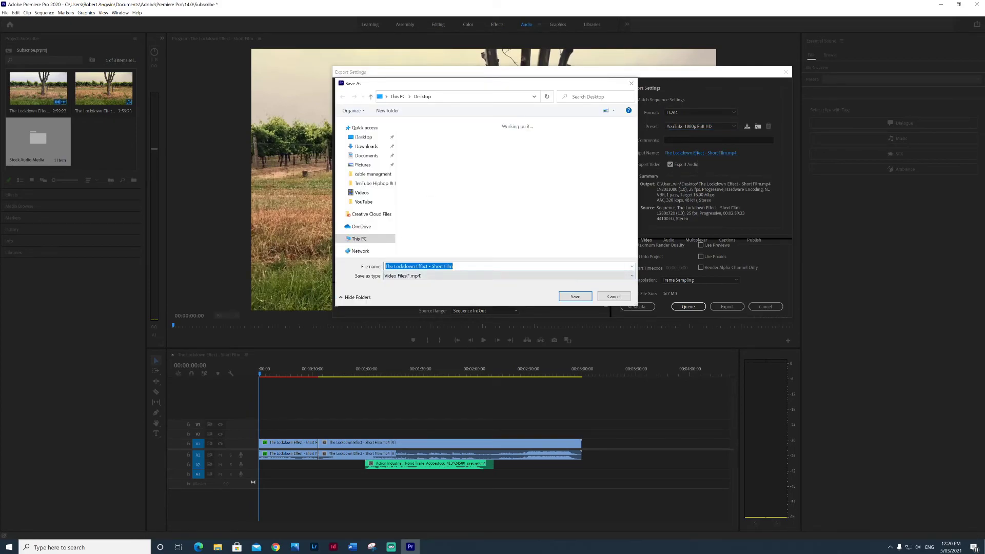
{"action": "type", "text": "Subscribe!"}
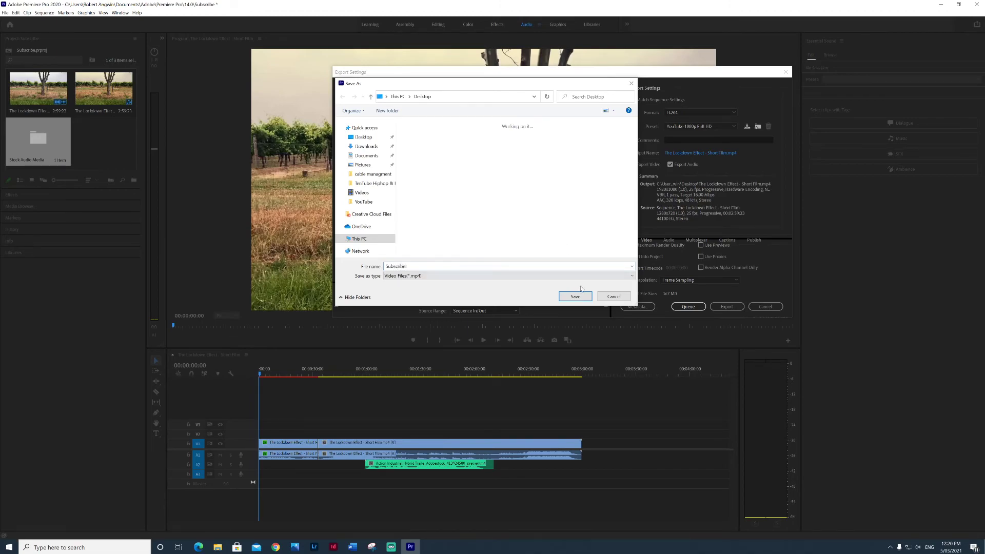